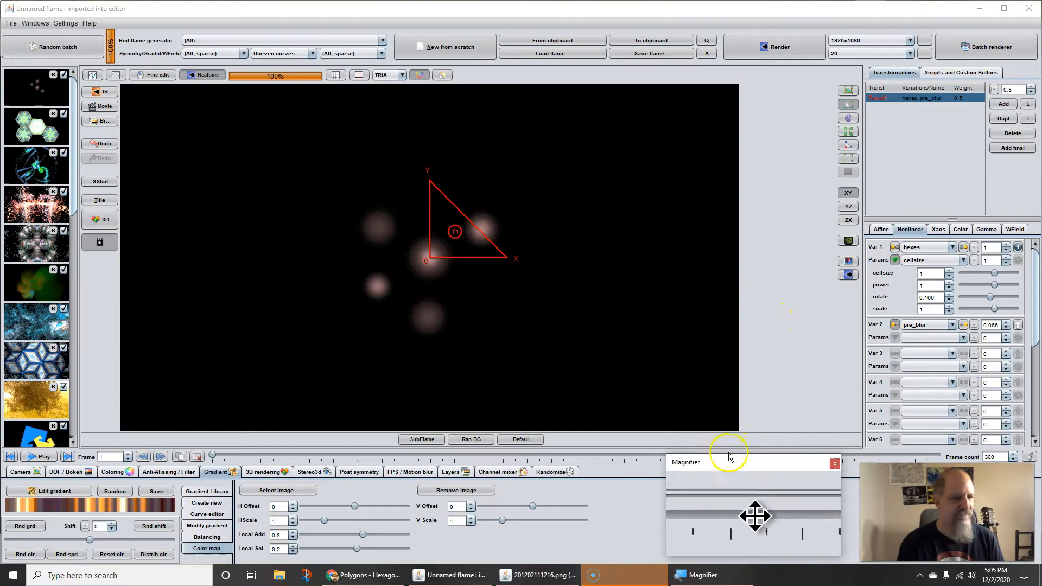
# Step: Create a new flame from scratch with one transform and assign it the hexes variation
pyautogui.click(440, 50)
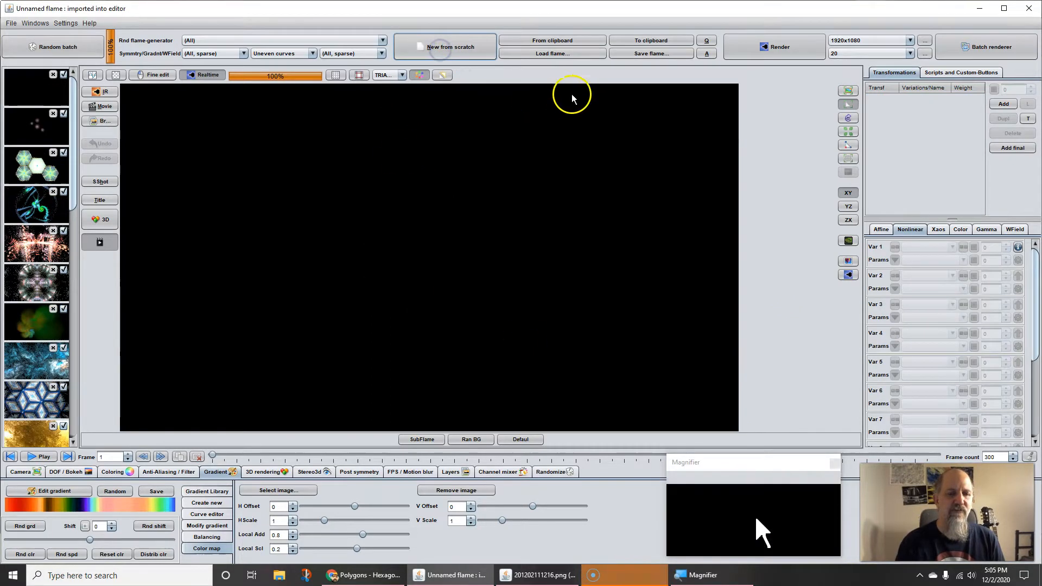
pyautogui.click(1003, 104)
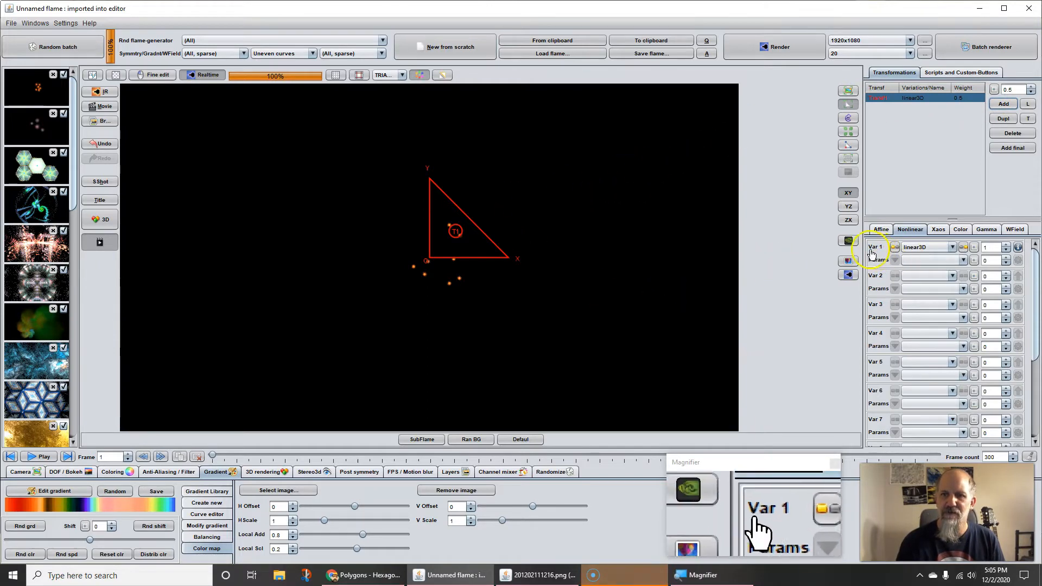
pyautogui.click(921, 251)
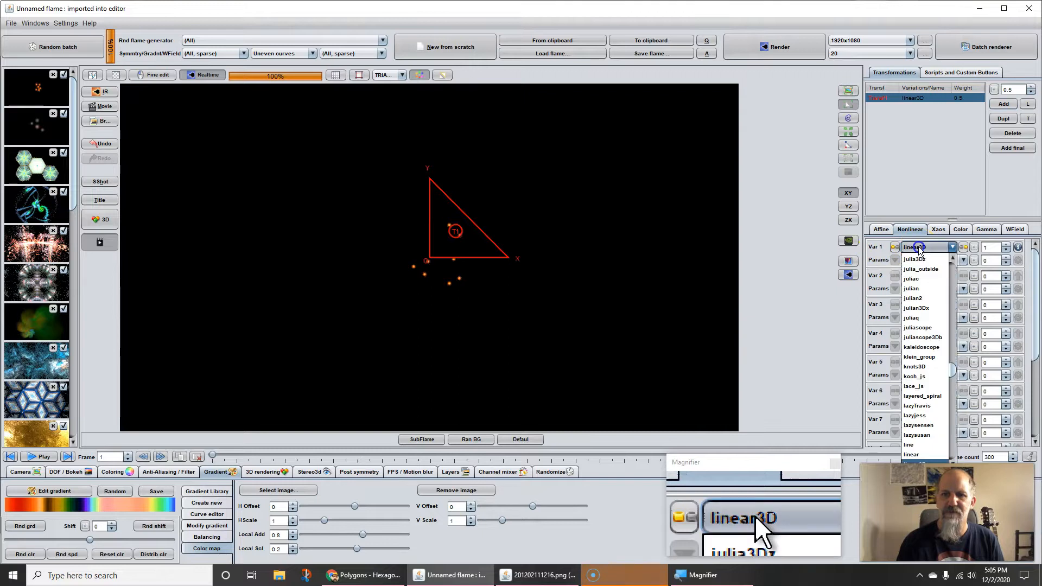
pyautogui.write('hex_modulus')
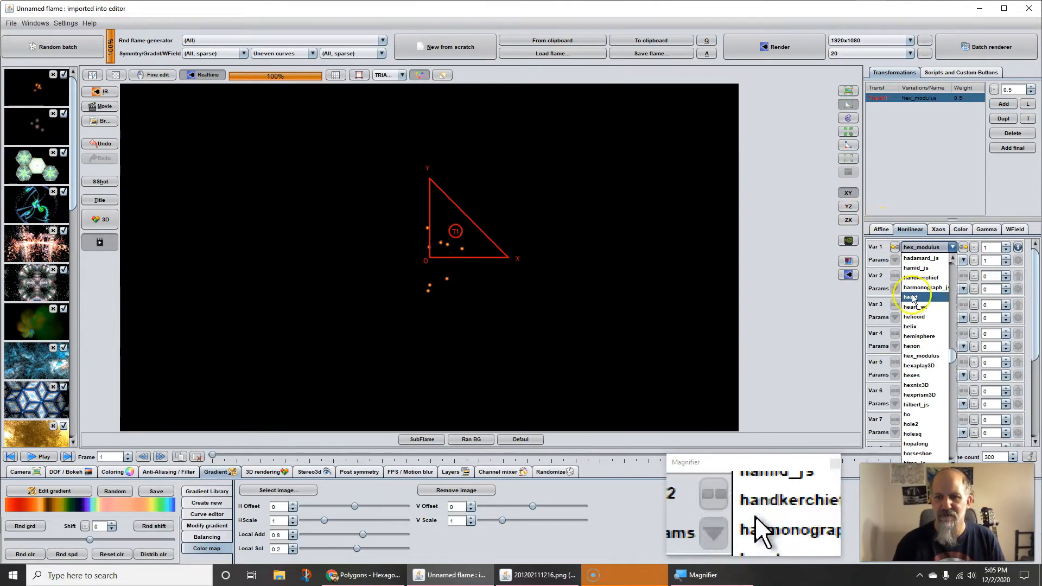
pyautogui.click(912, 376)
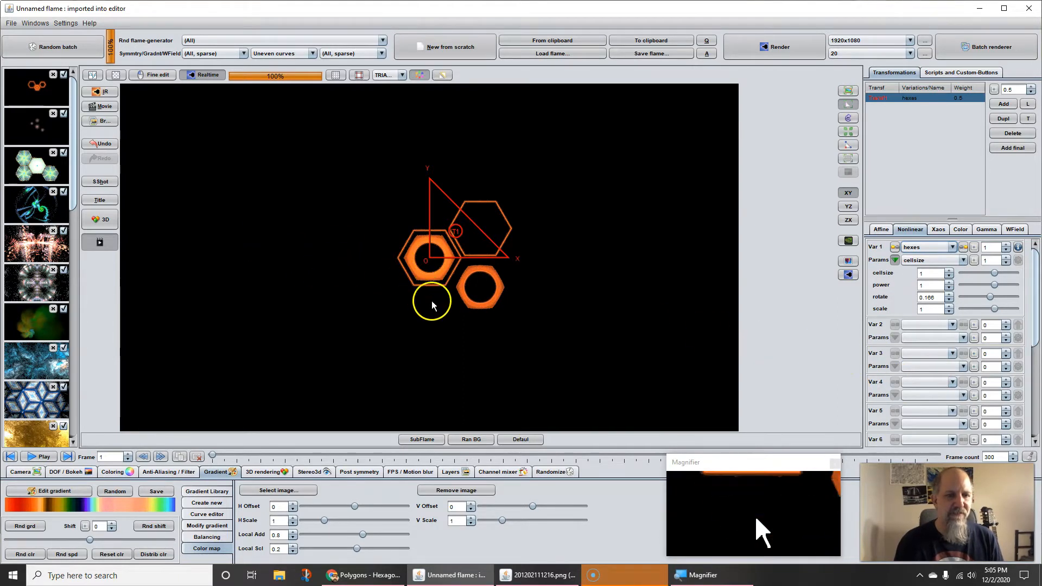
pyautogui.click(36, 86)
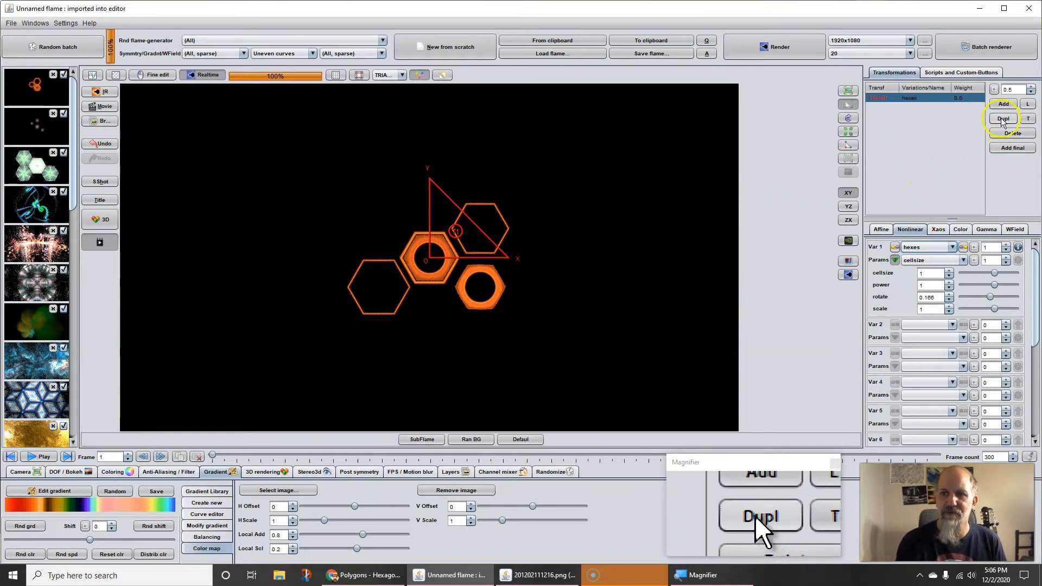
# Step: Apply gradient 02 from the gradient library with a shift of 34, and set Fade to White to 167.2
pyautogui.click(208, 492)
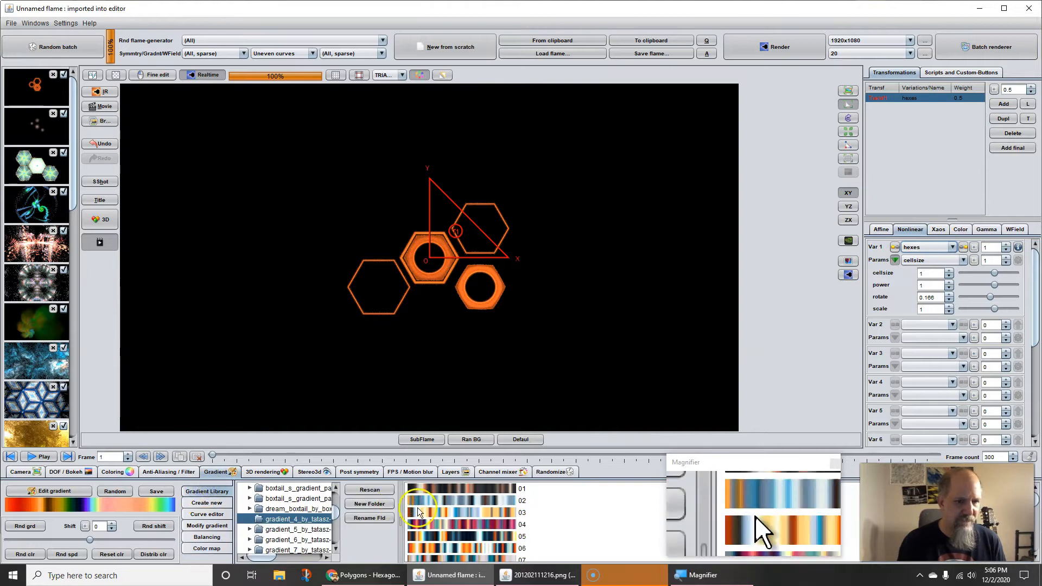
pyautogui.click(439, 500)
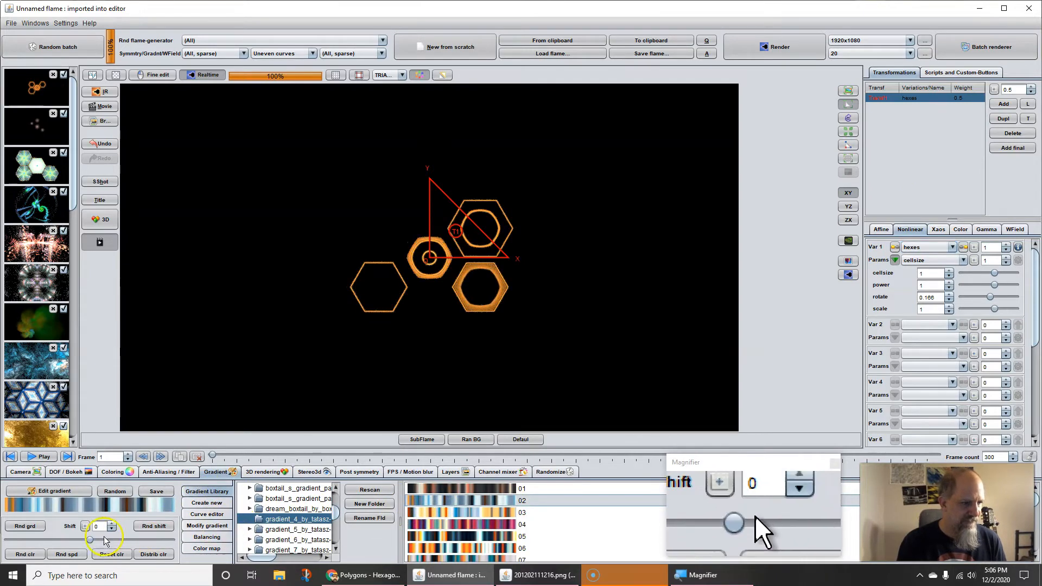
pyautogui.moveTo(90, 541)
pyautogui.mouseDown()
pyautogui.moveTo(185, 538)
pyautogui.moveTo(88, 533)
pyautogui.moveTo(100, 529)
pyautogui.mouseUp()
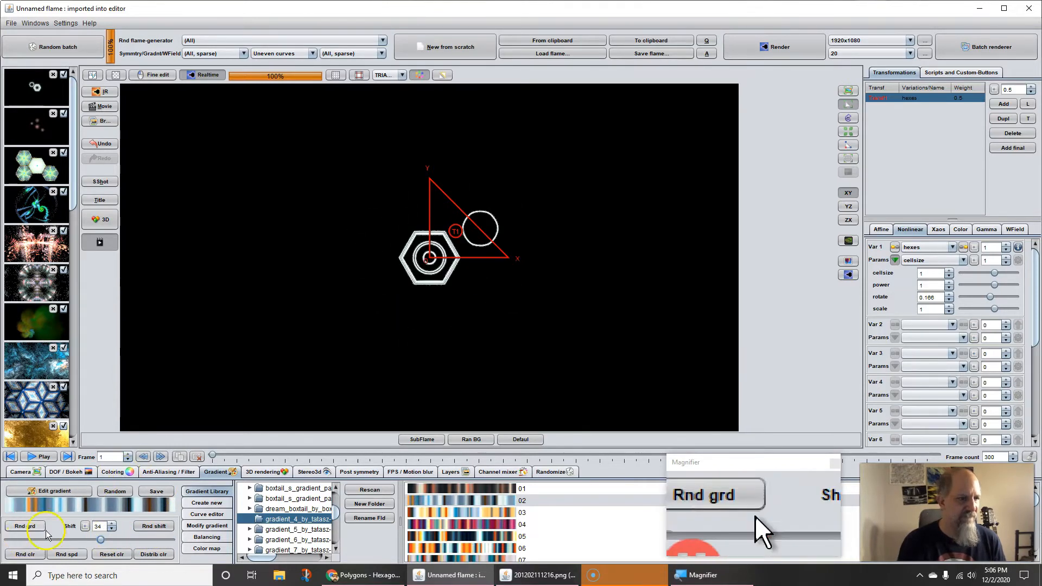
pyautogui.click(112, 471)
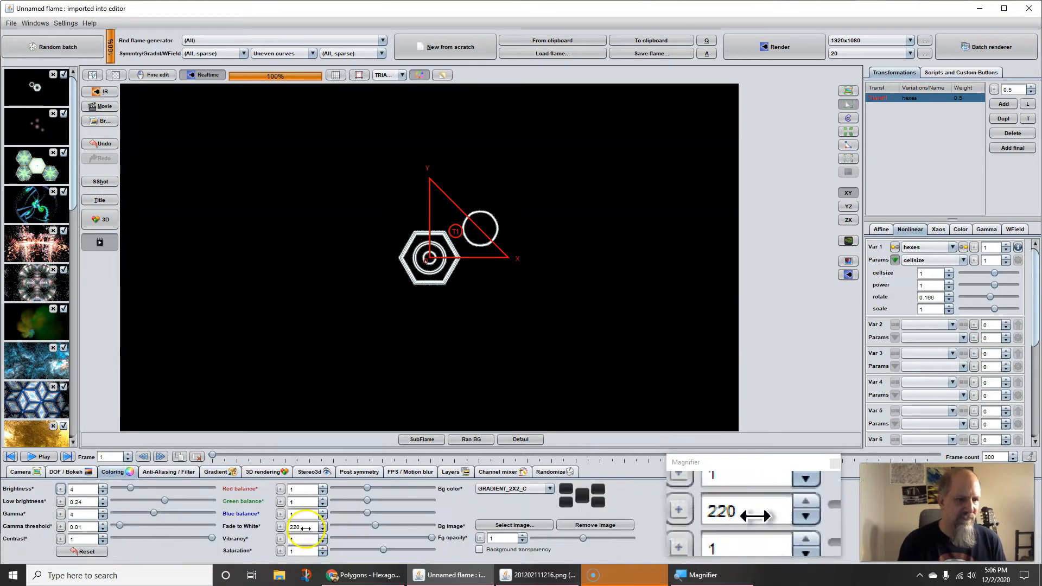
pyautogui.moveTo(300, 527); pyautogui.dragTo(281, 530)
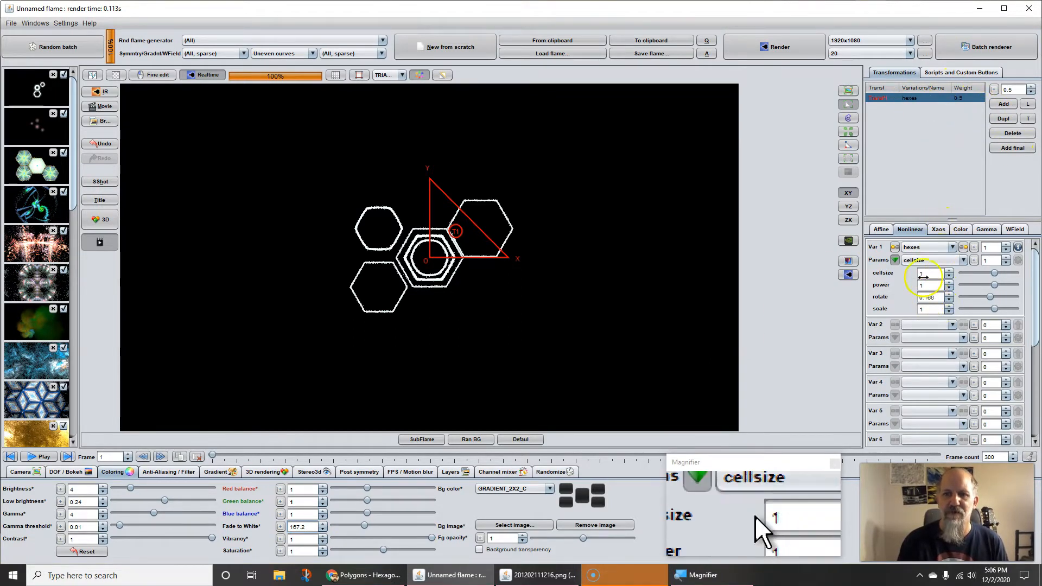
# Step: Duplicate the hexes transform and set the power parameter of the copy to 0
pyautogui.click(1002, 119)
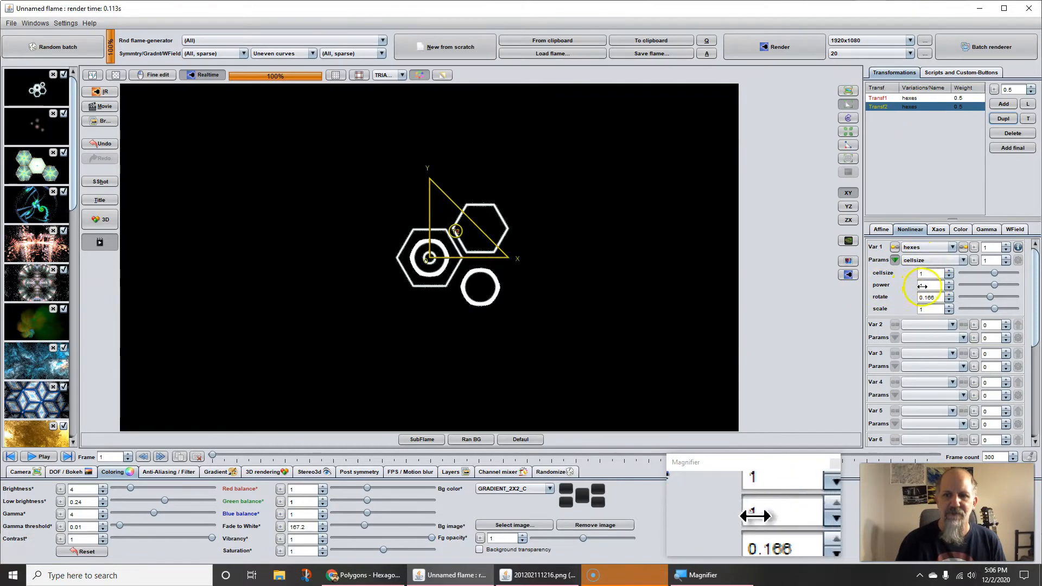
pyautogui.click(971, 285)
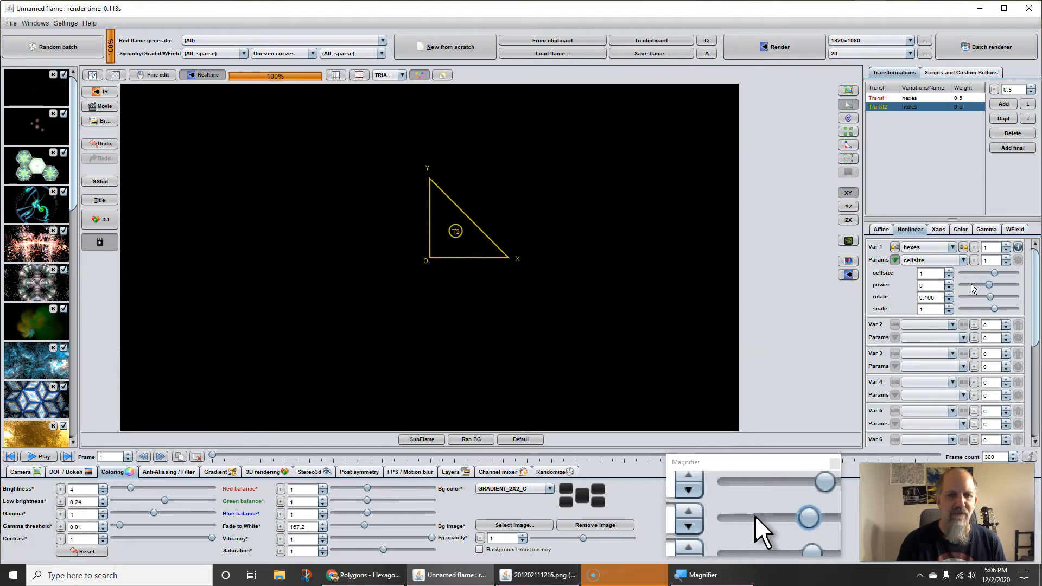
# Step: Turn on fine editing and slightly resize the duplicated transform's triangle
pyautogui.click(669, 295)
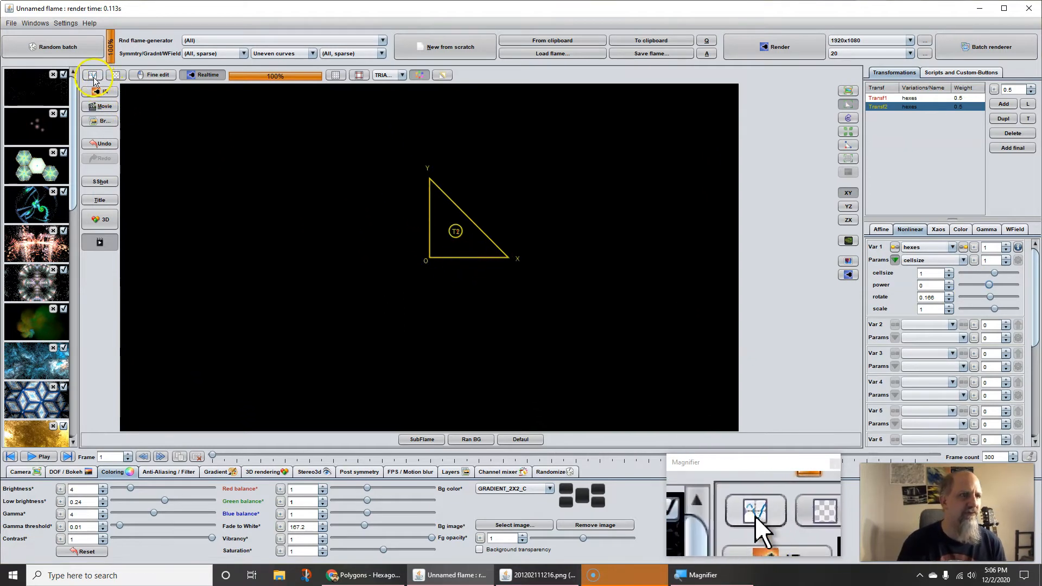
pyautogui.click(151, 77)
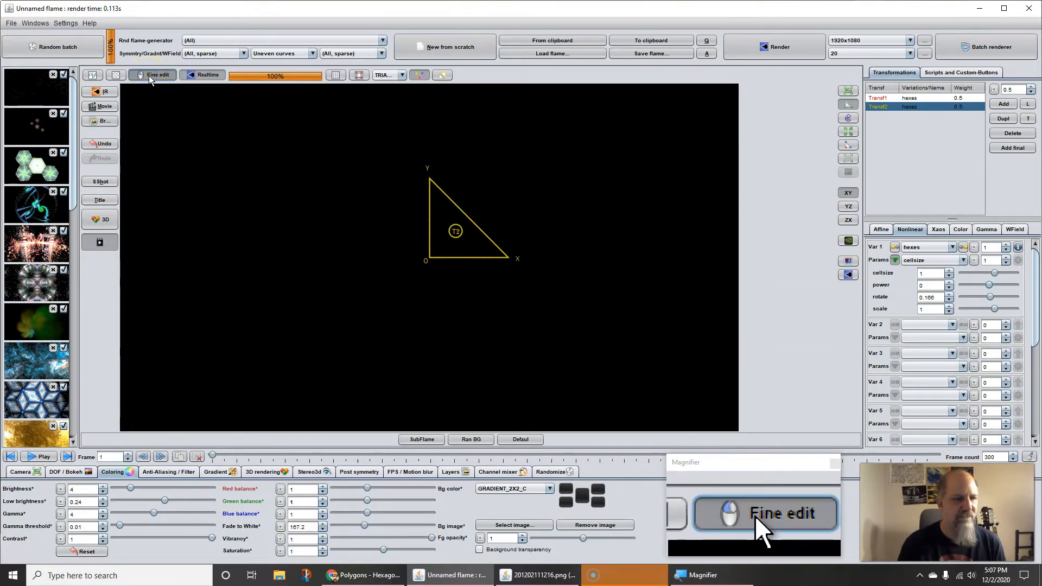
pyautogui.click(279, 204)
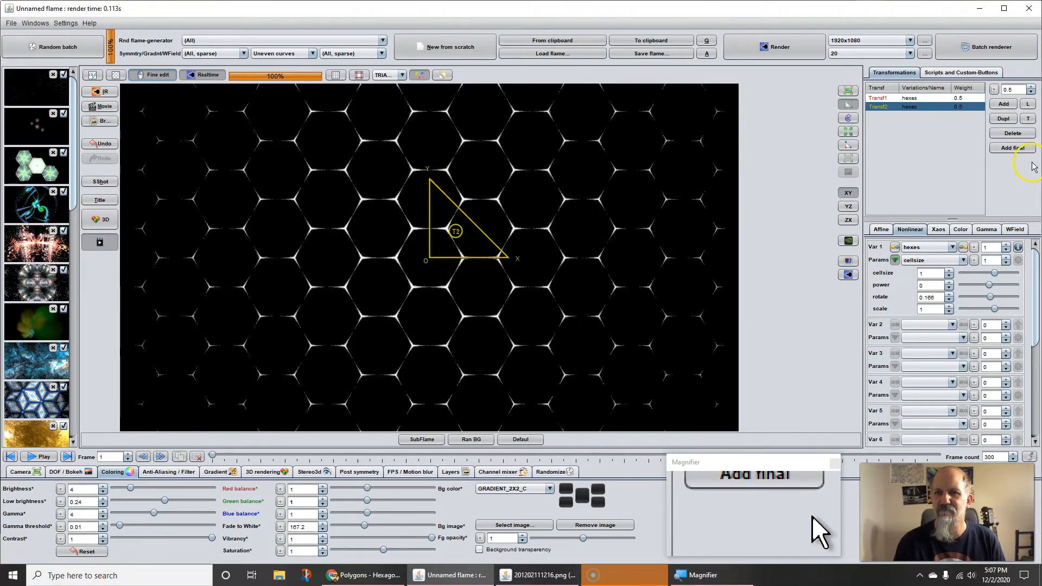
# Step: Check the regular hexagon angles on the browser's reference page and rotate the first transform's triangle 60 degrees left
pyautogui.click(908, 100)
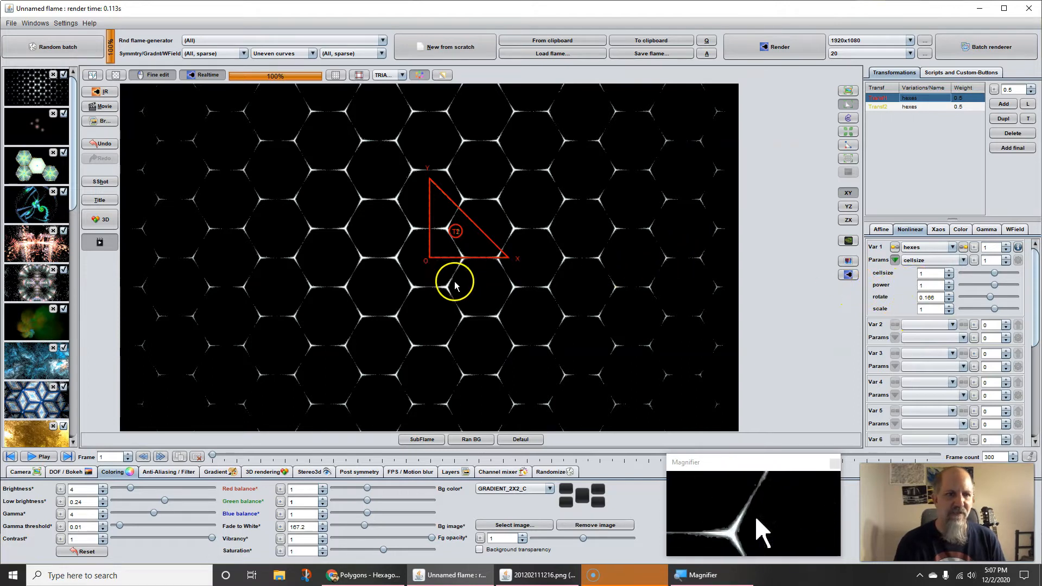
pyautogui.click(880, 229)
pyautogui.doubleClick(875, 287)
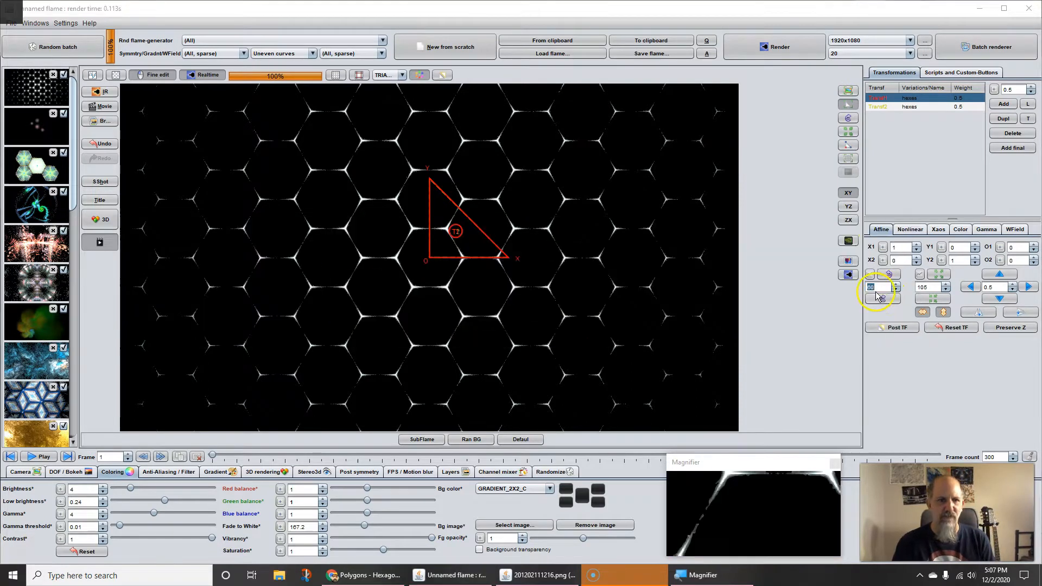
pyautogui.hotkey('alt', 'Tab')
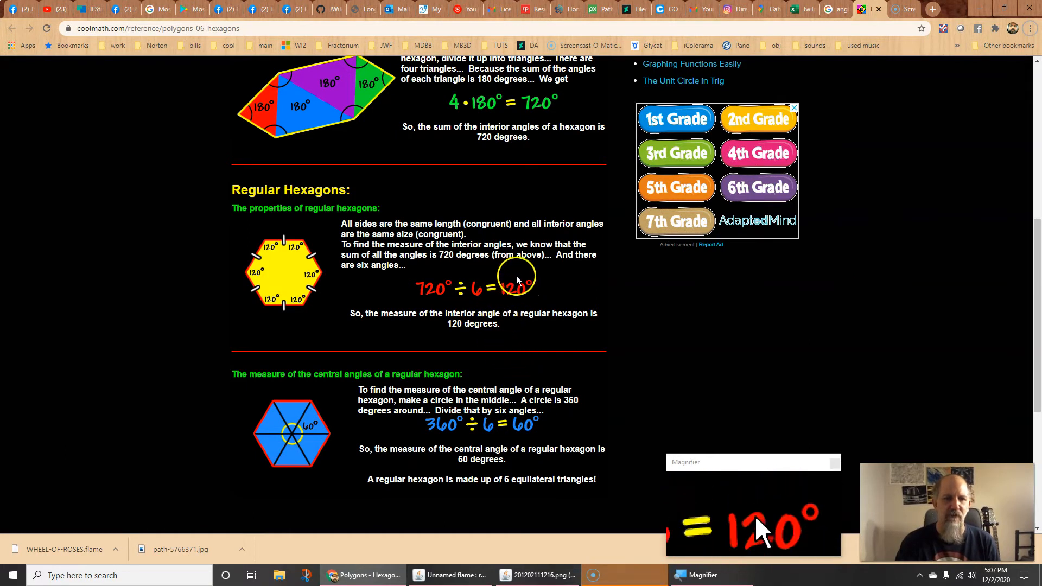
pyautogui.hotkey('alt', 'Tab')
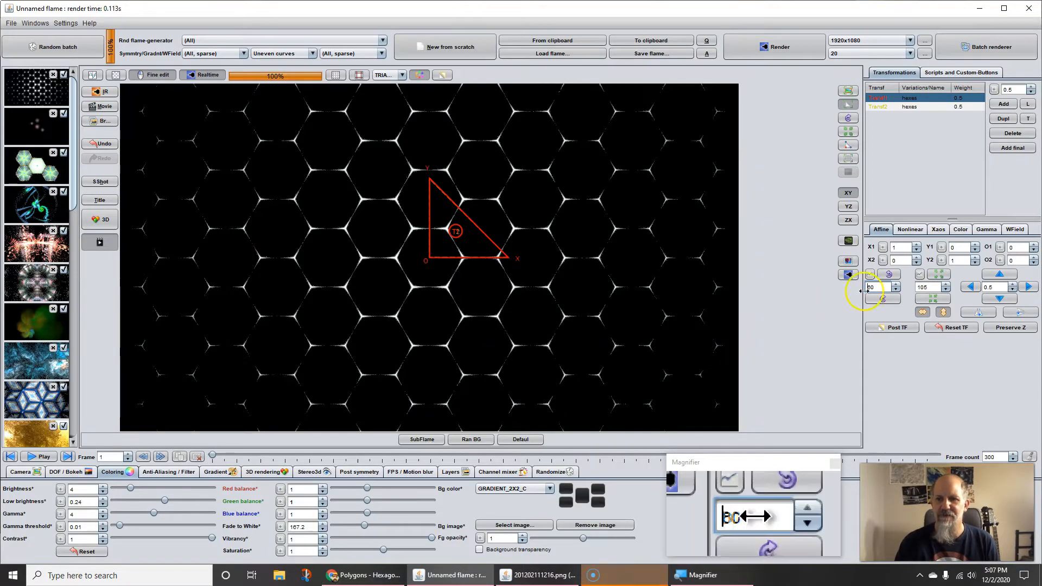
pyautogui.click(890, 275)
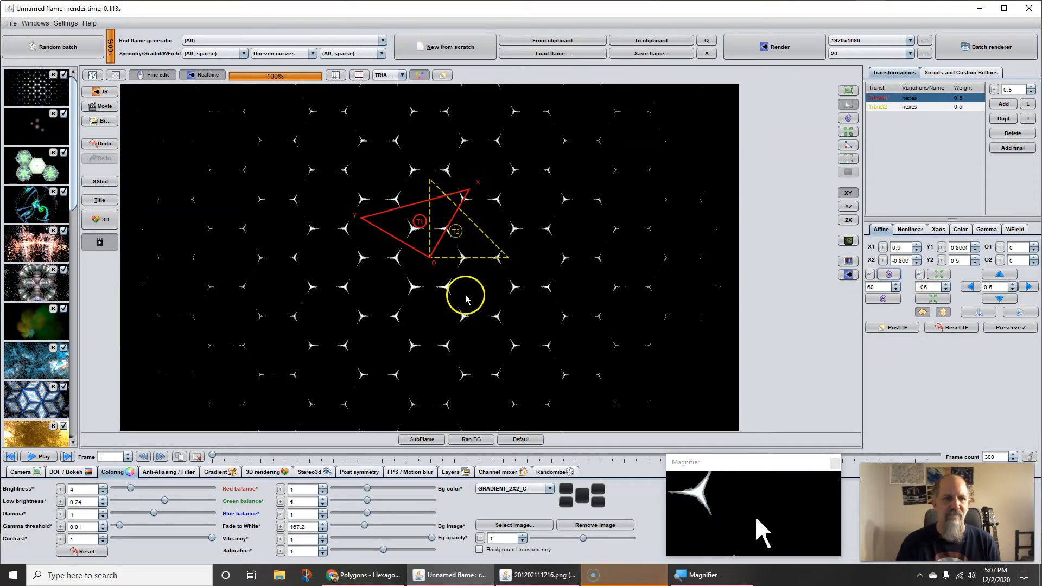
# Step: Offset the first transform's triangle to O1 -0.169 and O2 -0.026, and set the camera's pixels per unit to 101.2533
pyautogui.moveTo(470, 294); pyautogui.dragTo(285, 259)
pyautogui.moveTo(445, 272); pyautogui.dragTo(418, 263)
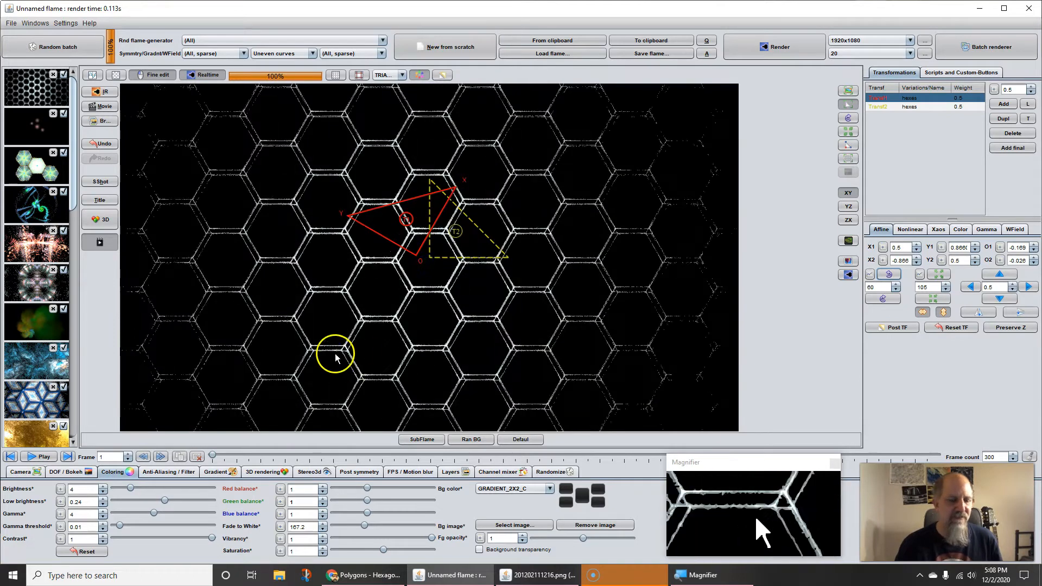
pyautogui.click(16, 473)
pyautogui.moveTo(279, 529); pyautogui.dragTo(425, 285)
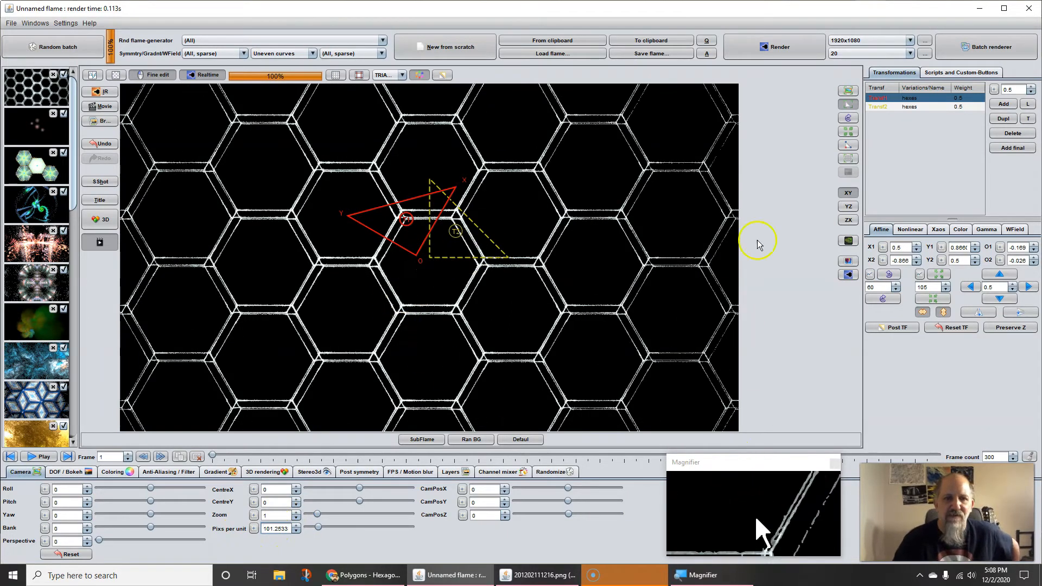
# Step: Rotate the first transform's triangle another 60 degrees left and offset it to about O1 -0.044 and O2 0.017
pyautogui.click(889, 276)
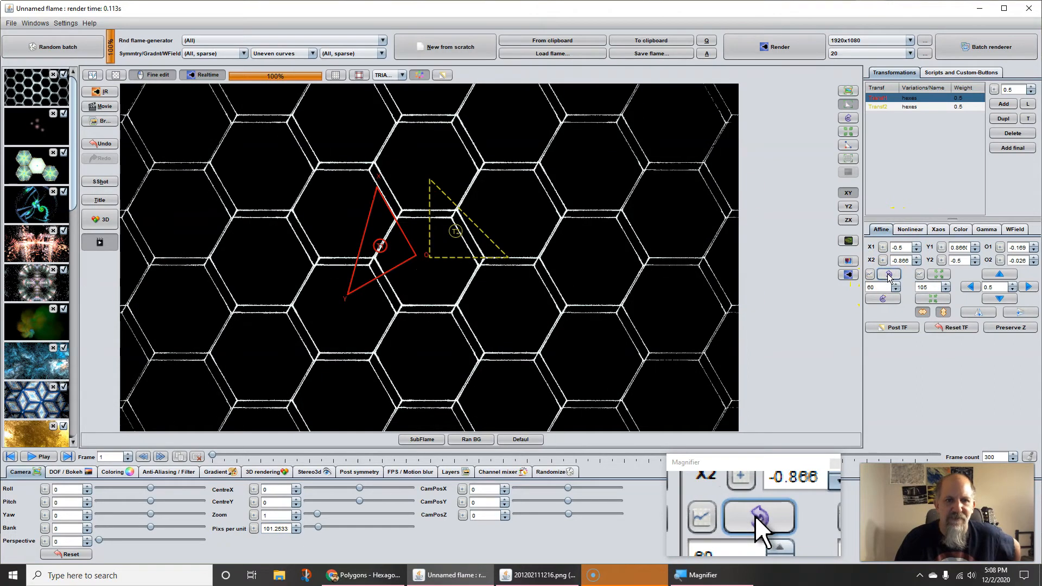
pyautogui.moveTo(403, 269); pyautogui.dragTo(402, 286)
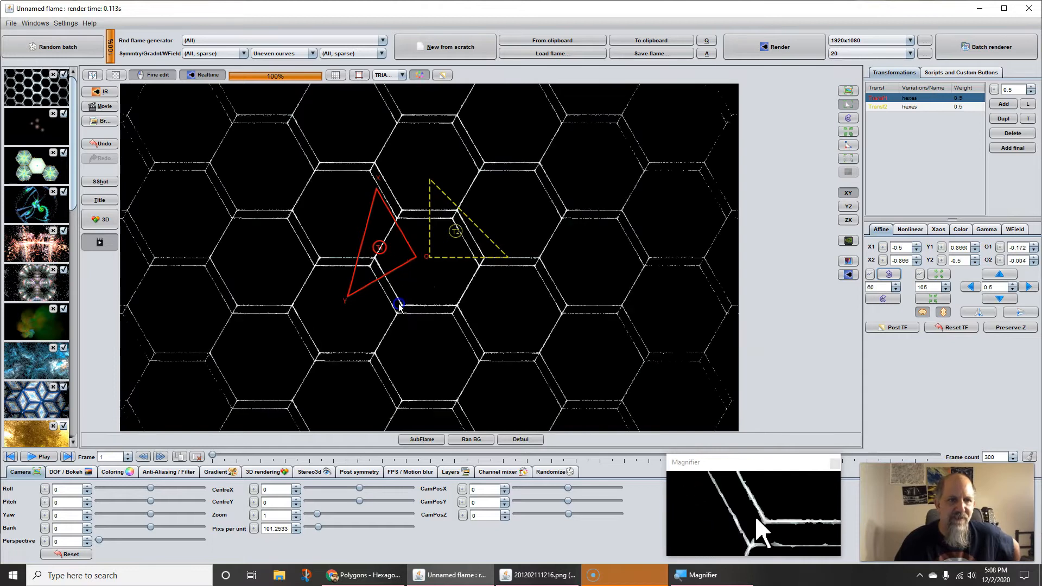
pyautogui.moveTo(393, 333); pyautogui.dragTo(329, 334)
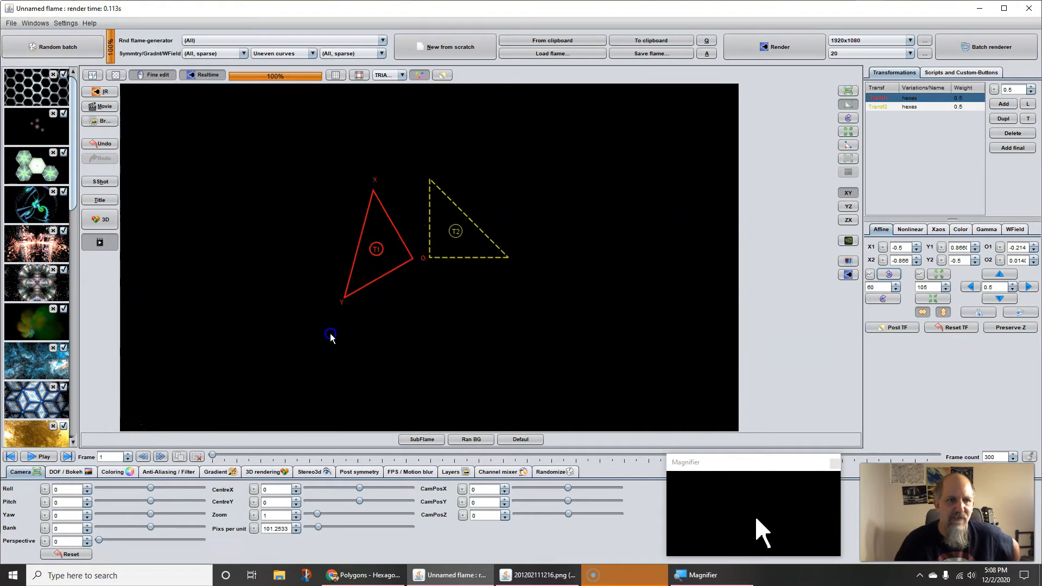
pyautogui.moveTo(470, 333); pyautogui.dragTo(601, 343)
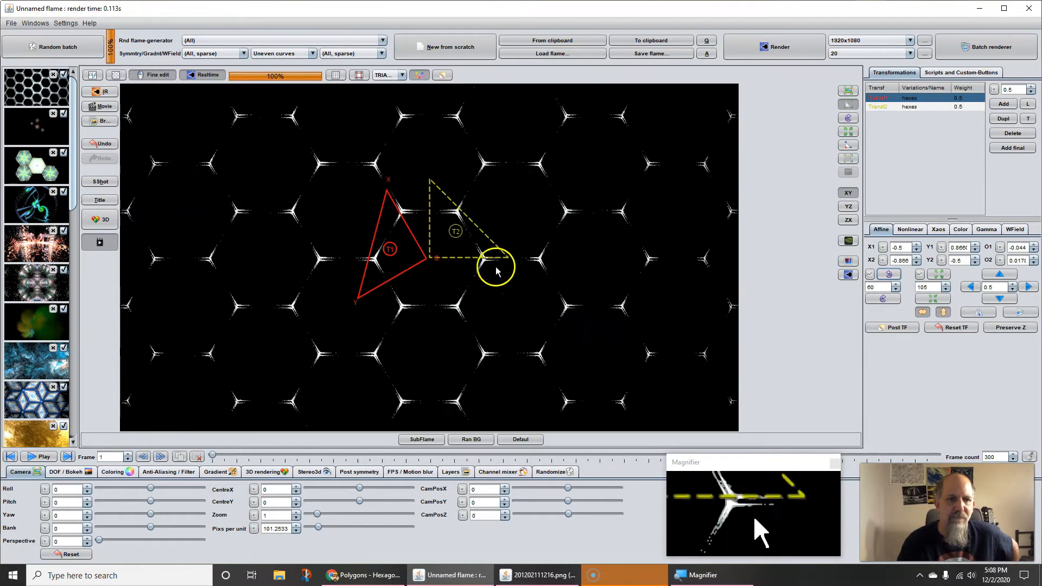
# Step: Scale the second transform's triangle down to about 0.975 and nudge the first one to about O1 -0.026 and O2 0.013
pyautogui.click(452, 234)
pyautogui.scroll(-1, 452, 235)
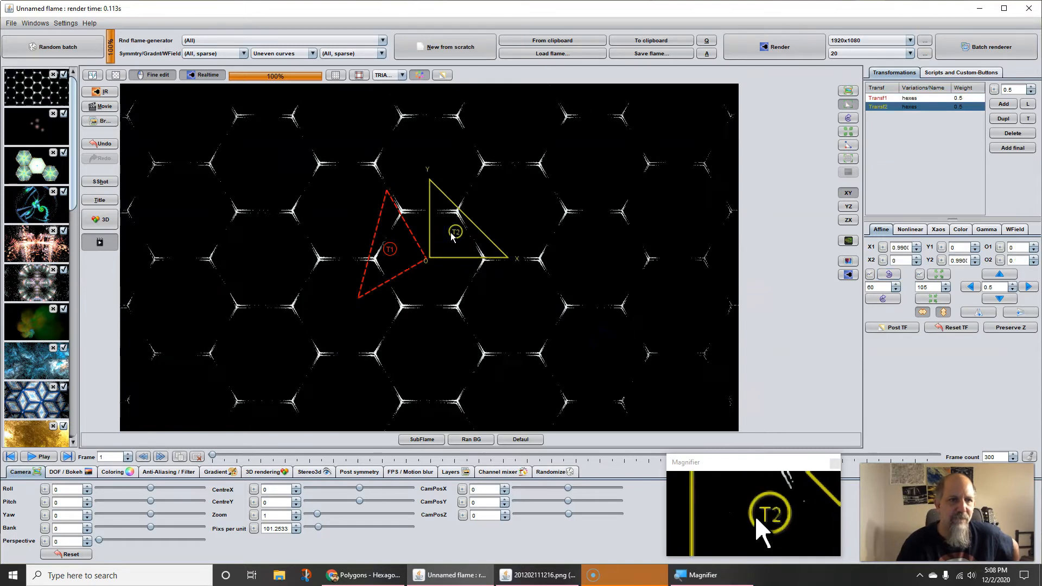
pyautogui.scroll(-3, 452, 234)
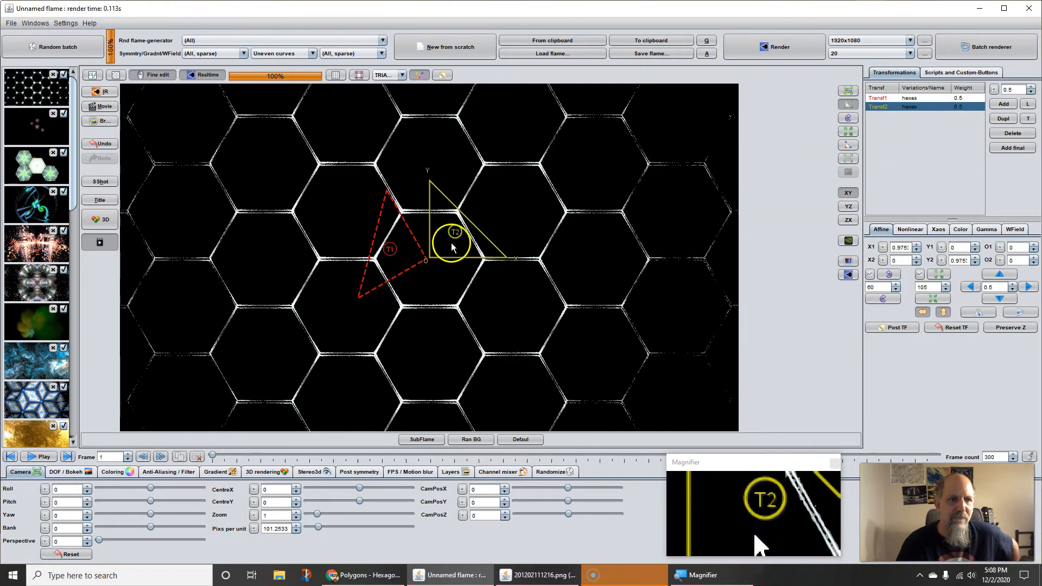
pyautogui.moveTo(393, 278); pyautogui.dragTo(397, 280)
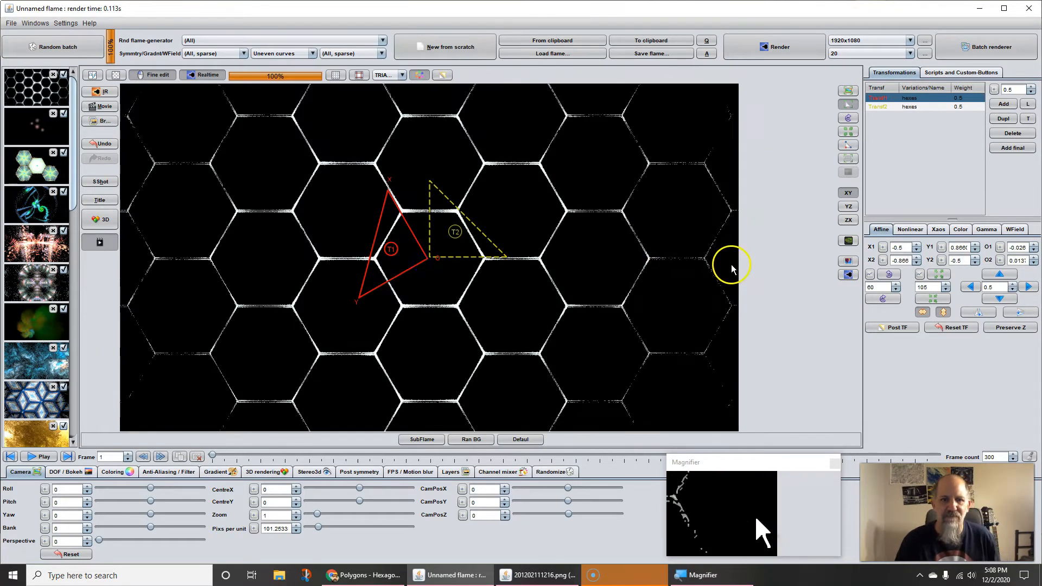
# Step: Reset the first transform's triangle and rotate it left through a full turn in 60-degree increments
pyautogui.click(952, 328)
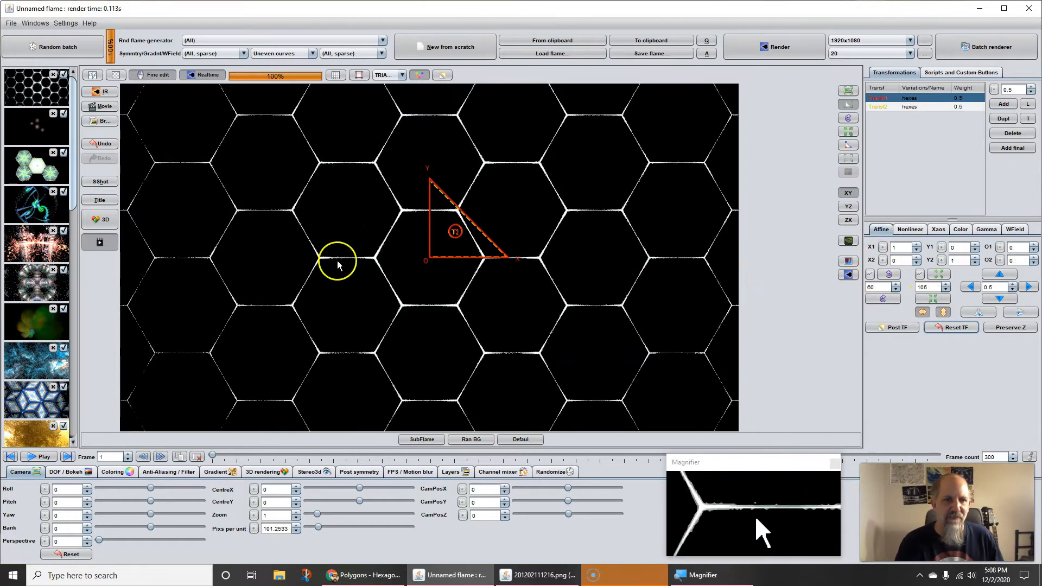
pyautogui.click(890, 275)
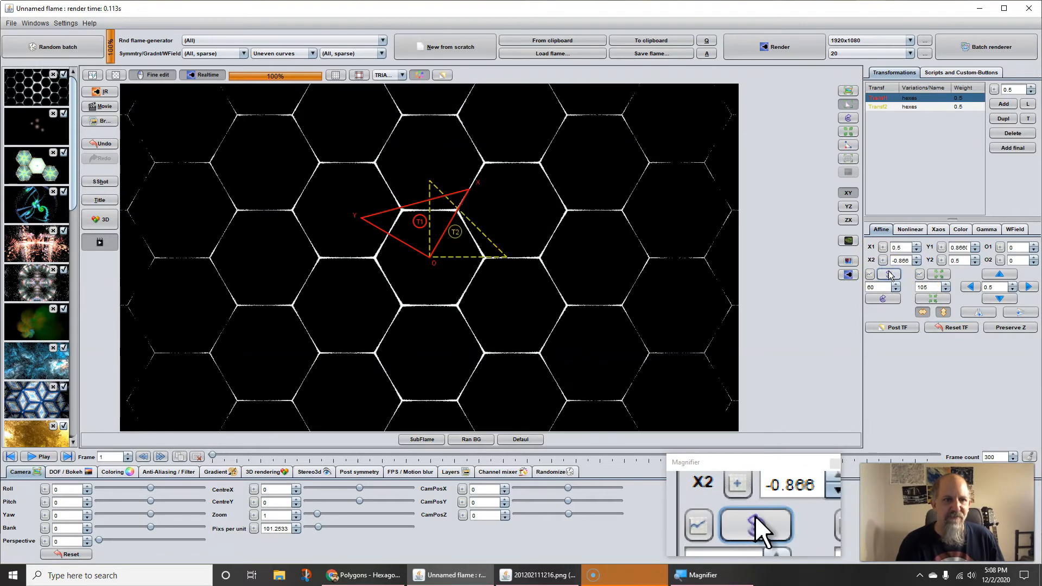
pyautogui.click(890, 275)
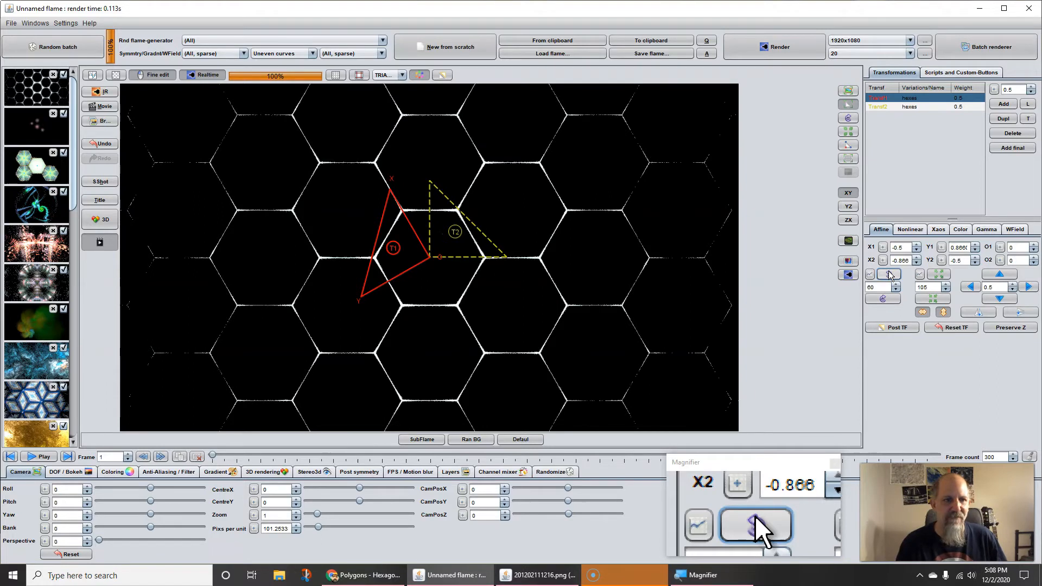
pyautogui.click(890, 276)
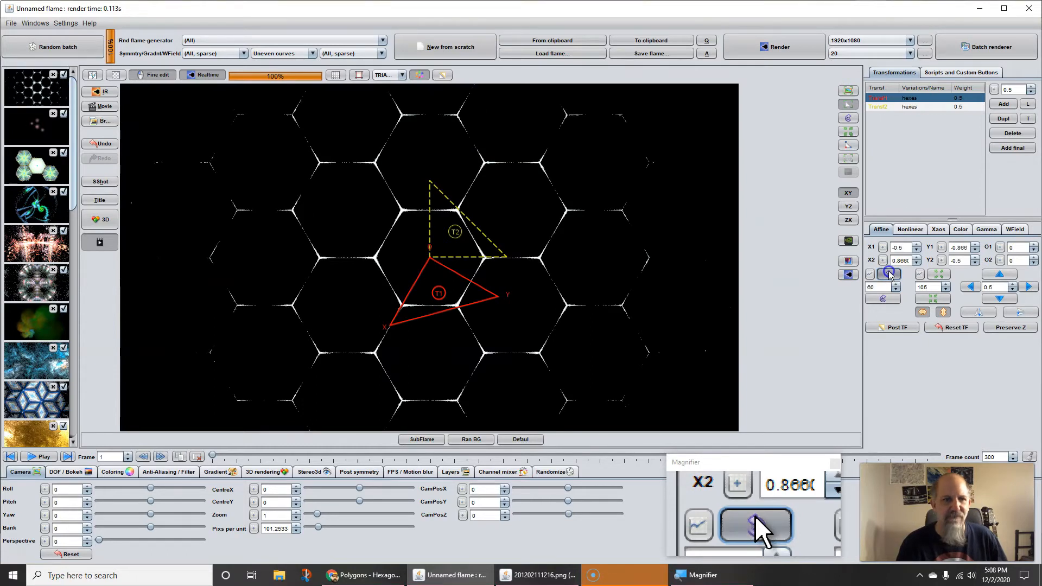
pyautogui.click(890, 275)
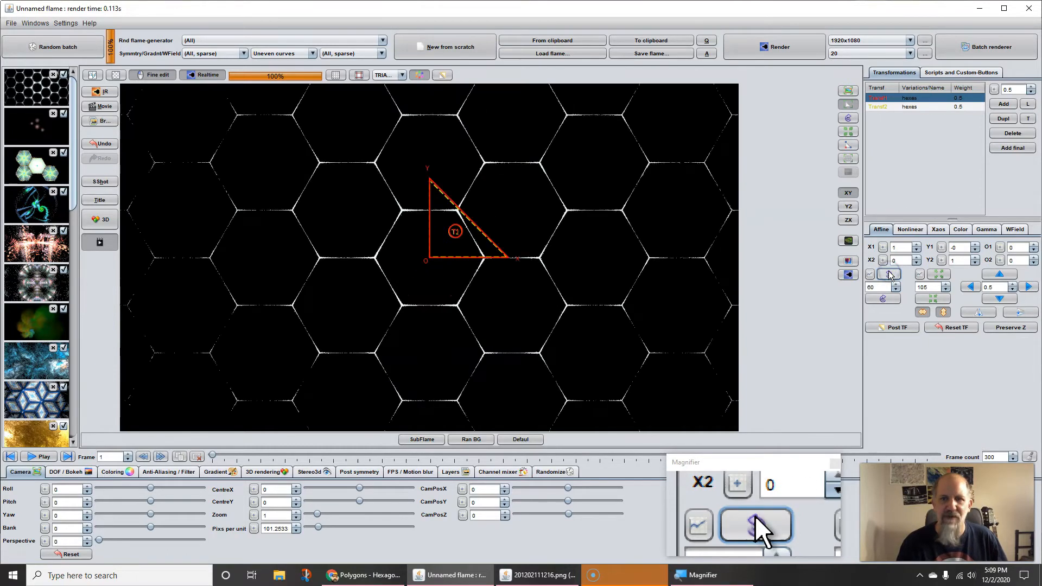
# Step: Rotate the first transform's triangle through another full turn in 60-degree increments
pyautogui.click(890, 276)
pyautogui.click(890, 275)
pyautogui.click(890, 275)
pyautogui.click(890, 275)
pyautogui.click(890, 275)
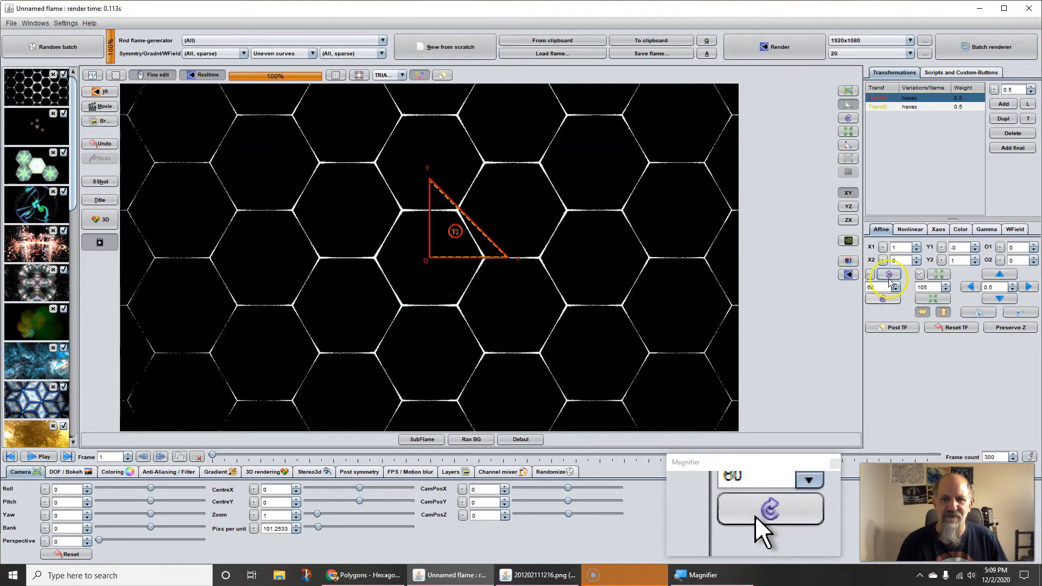
pyautogui.click(888, 296)
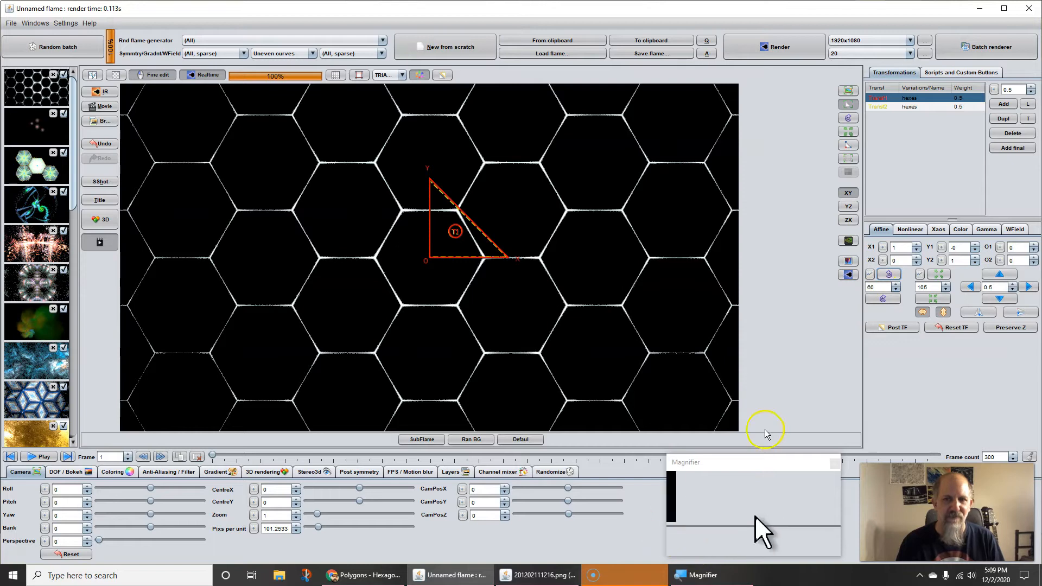
# Step: Open the Calculator, multiply 60 by 6, and return to the flame editor
pyautogui.press('super')
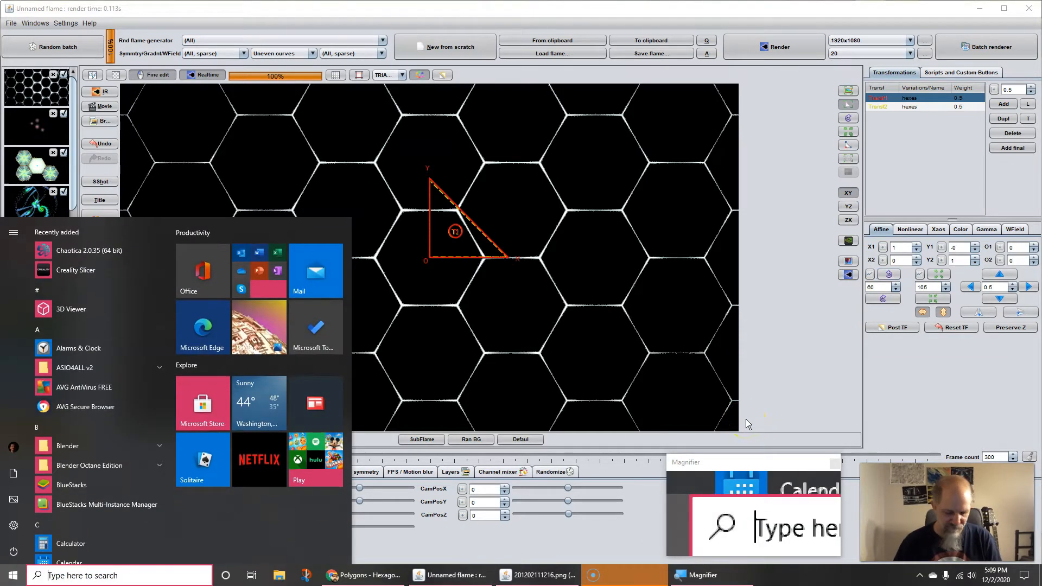
pyautogui.write('cal')
pyautogui.press('Return')
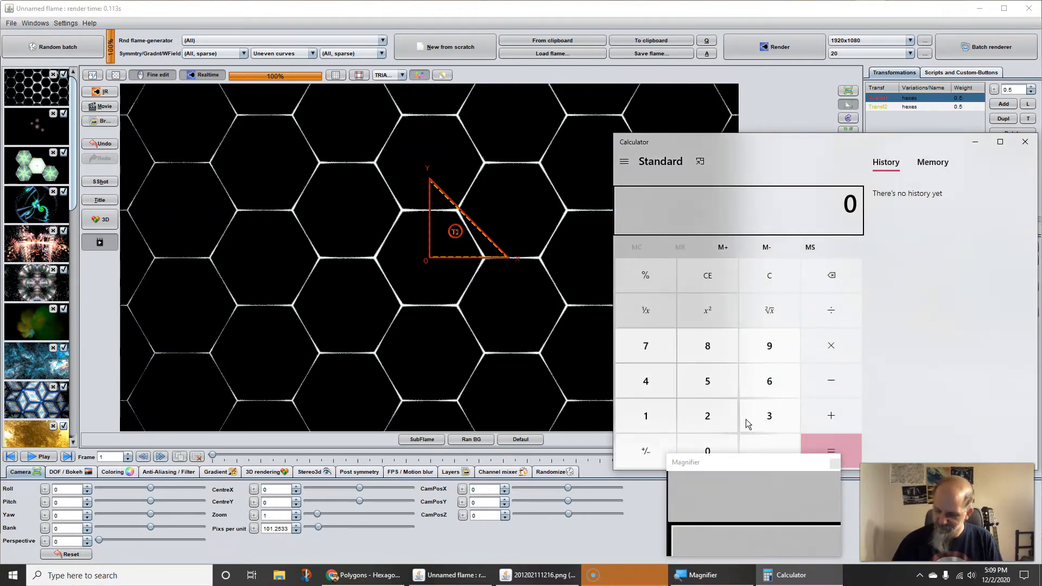
pyautogui.write('6')
pyautogui.press('BackSpace')
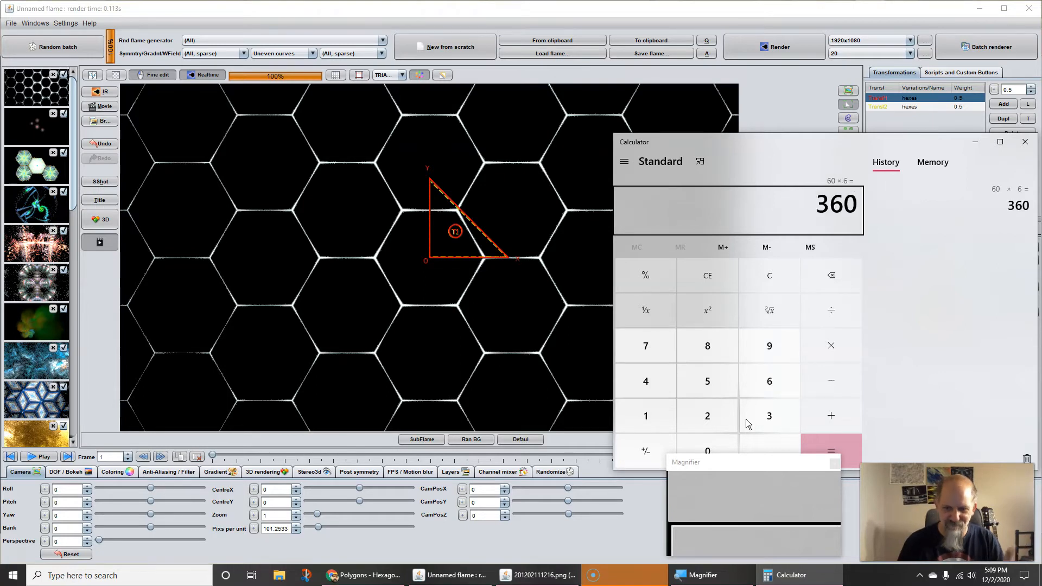
pyautogui.click(780, 91)
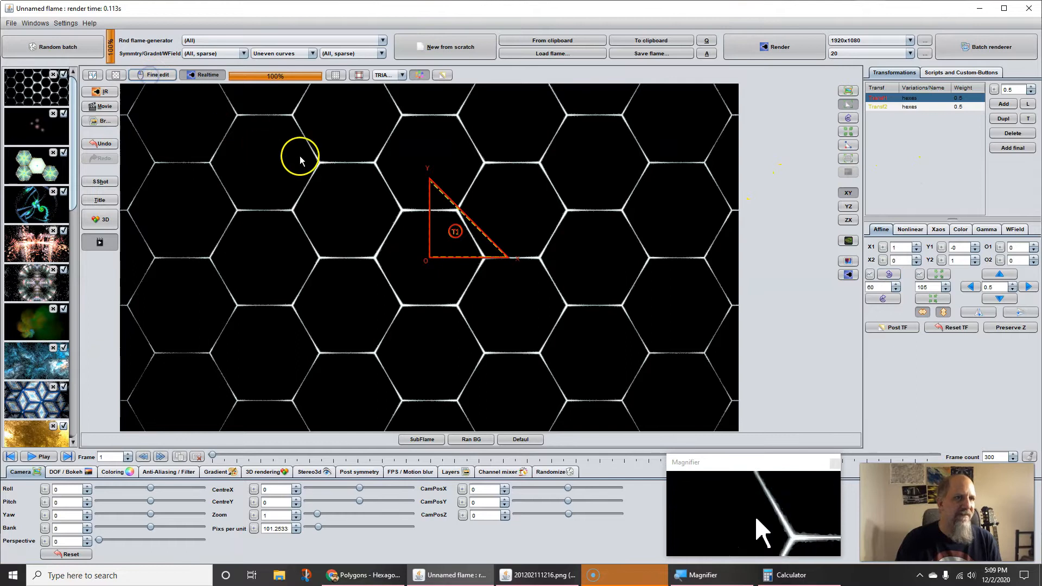
# Step: Rotate the first transform's triangle to 120 degrees left and offset it to about O1 0.508 and O2 0.845
pyautogui.moveTo(476, 256)
pyautogui.mouseDown()
pyautogui.moveTo(463, 249)
pyautogui.moveTo(456, 259)
pyautogui.mouseUp()
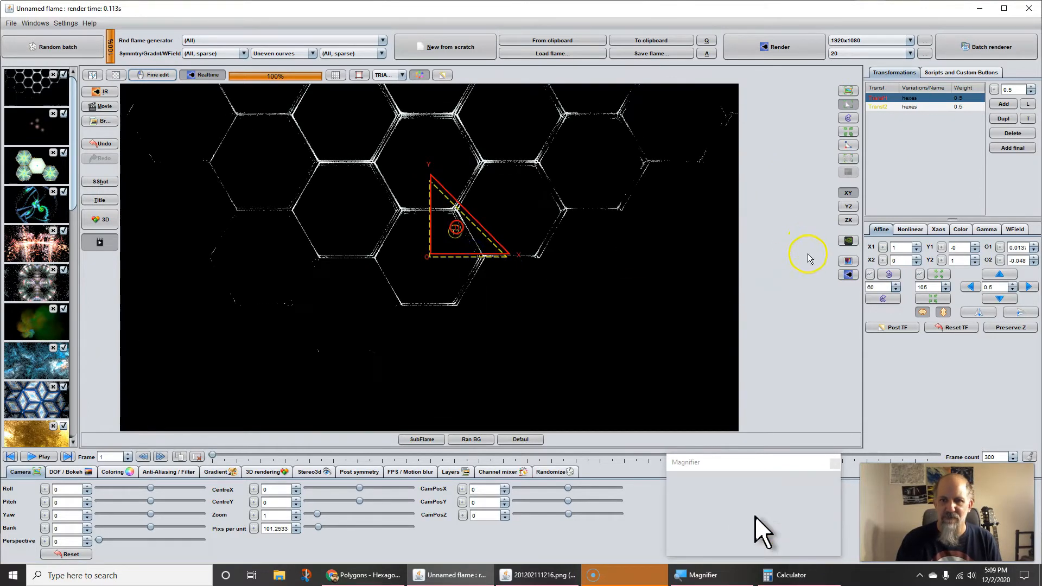
pyautogui.click(888, 274)
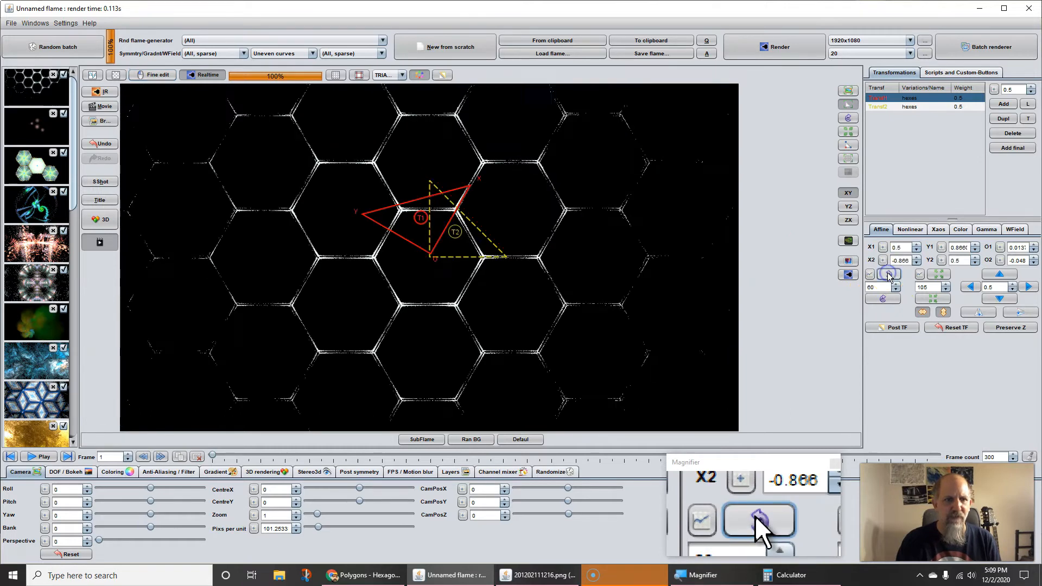
pyautogui.click(885, 298)
pyautogui.moveTo(455, 315); pyautogui.dragTo(478, 381)
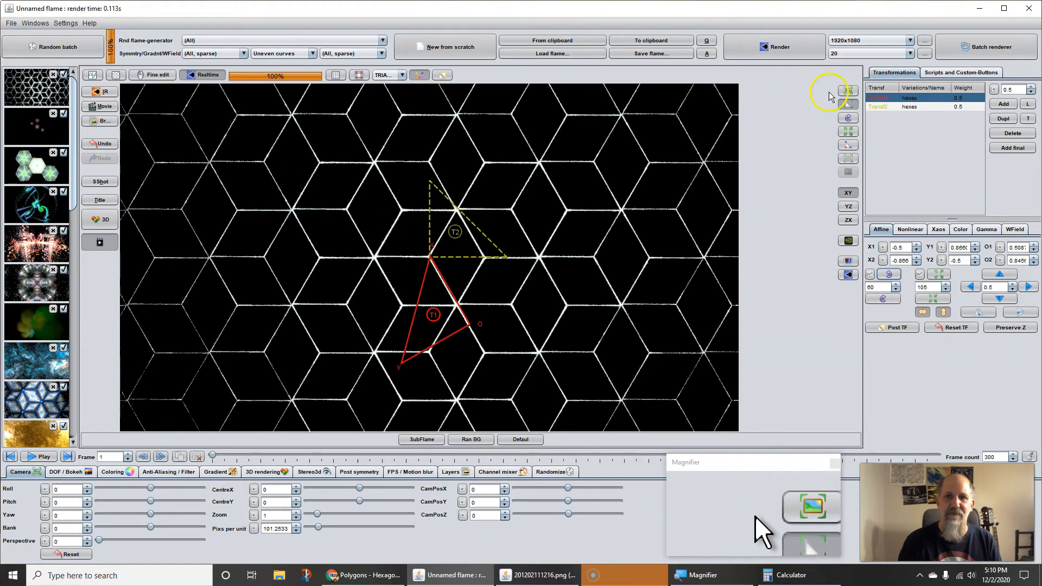
# Step: Hide the transform triangles to compare the pattern with the rendered image 201202111216.png, and show the triangles again
pyautogui.click(848, 91)
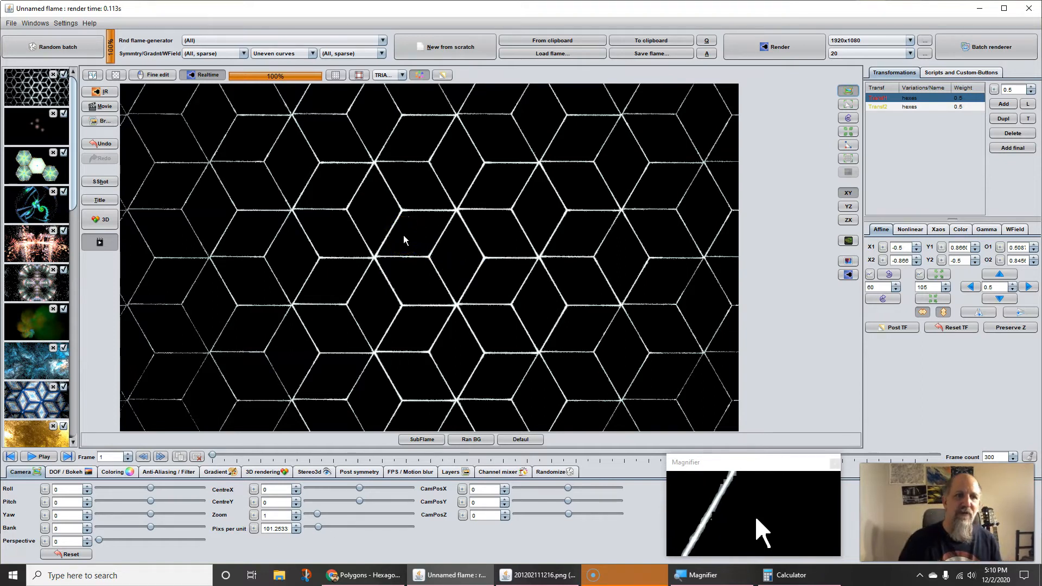
pyautogui.hotkey('alt', 'Tab')
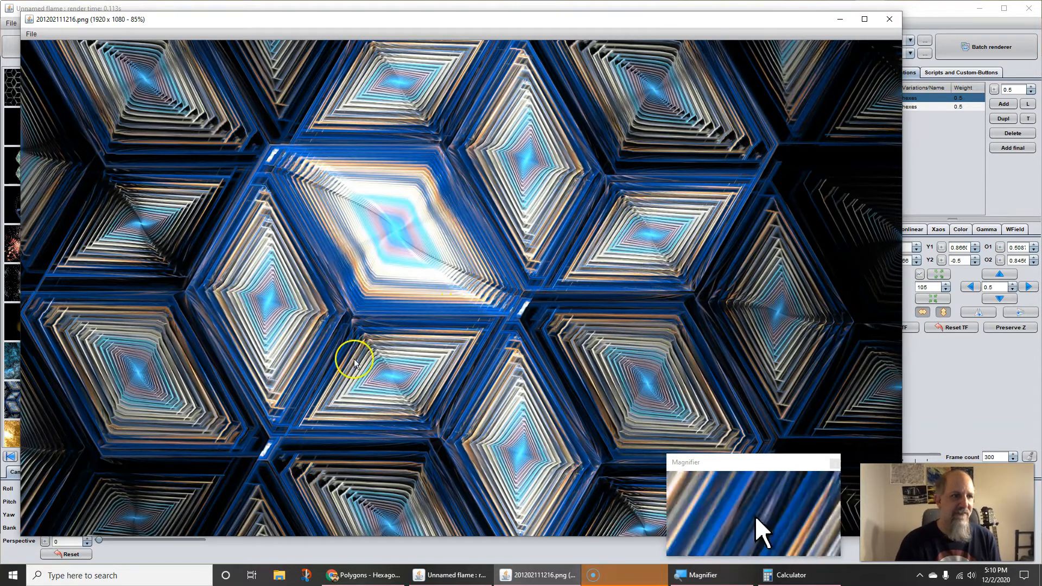
pyautogui.hotkey('alt', 'Tab')
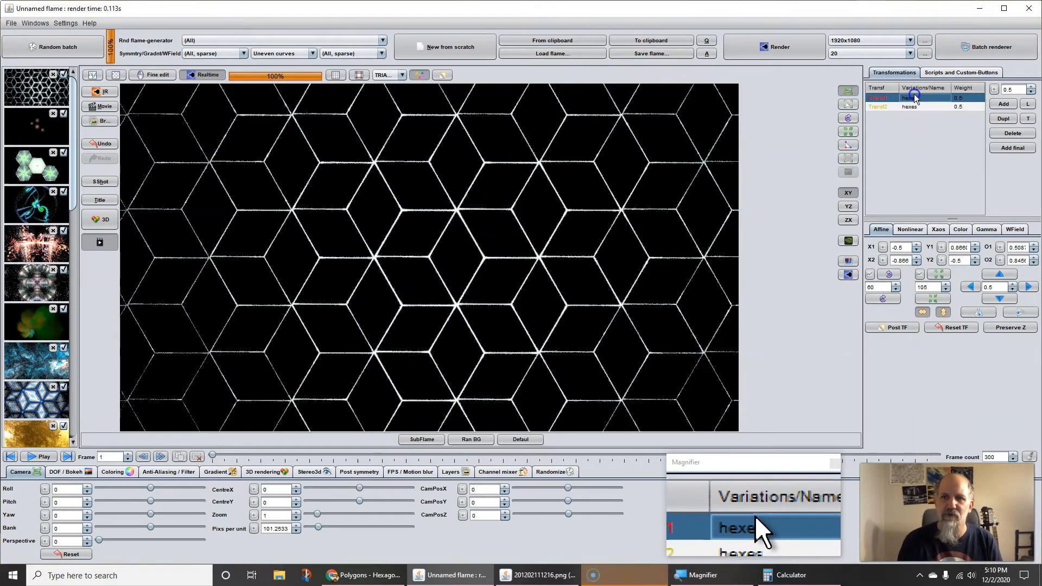
pyautogui.click(848, 104)
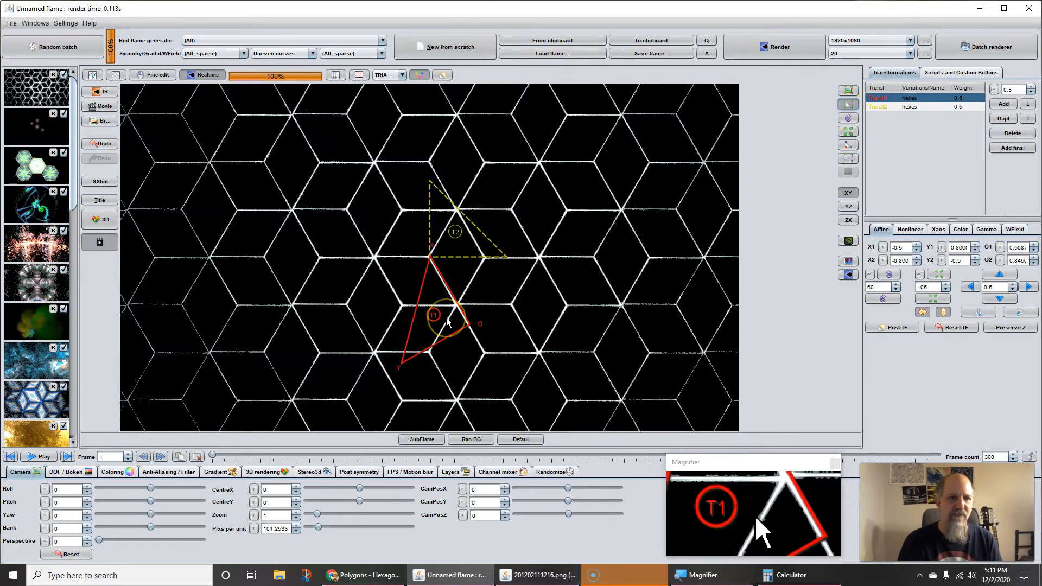
# Step: Scale the first transform's triangle down to about X1 -0.463 and offset it to about O1 0.336 and O2 0.639
pyautogui.scroll(-3, 447, 322)
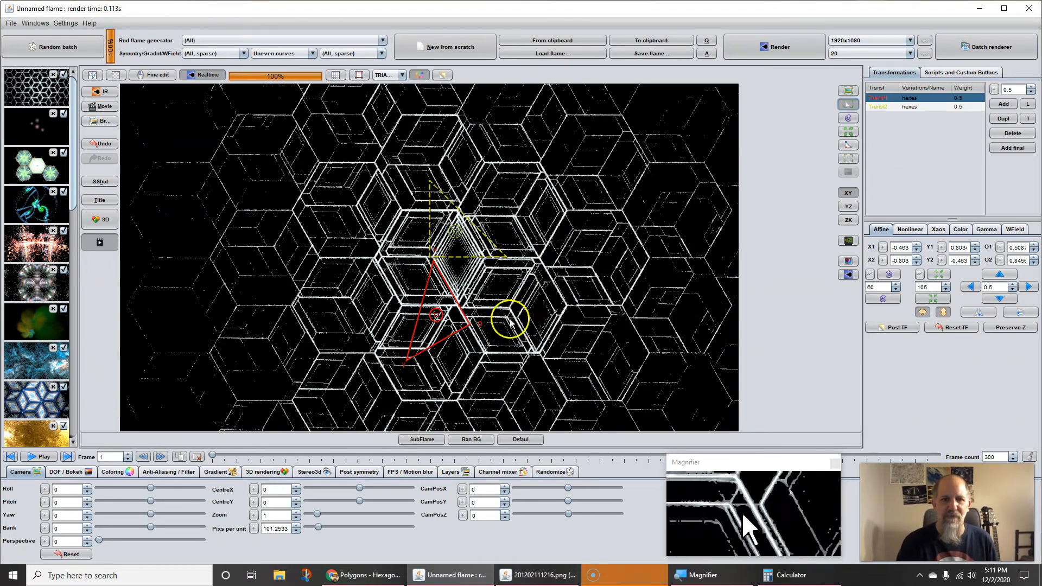
pyautogui.moveTo(483, 321); pyautogui.dragTo(467, 296)
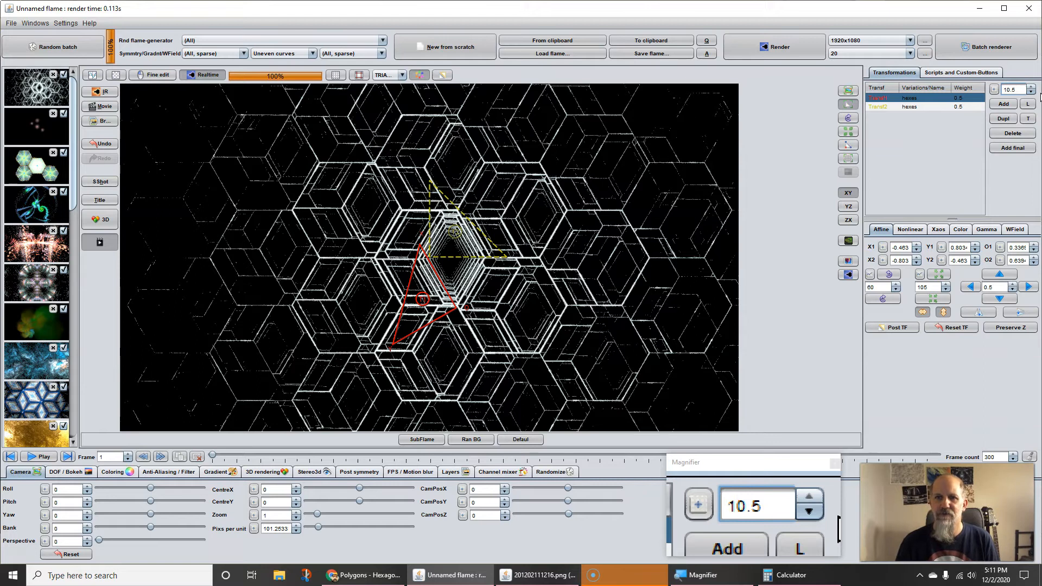
# Step: Set the first transform's weight to 10.5 and scale its triangle up with fine editing to about X1 -0.492
pyautogui.press('Return')
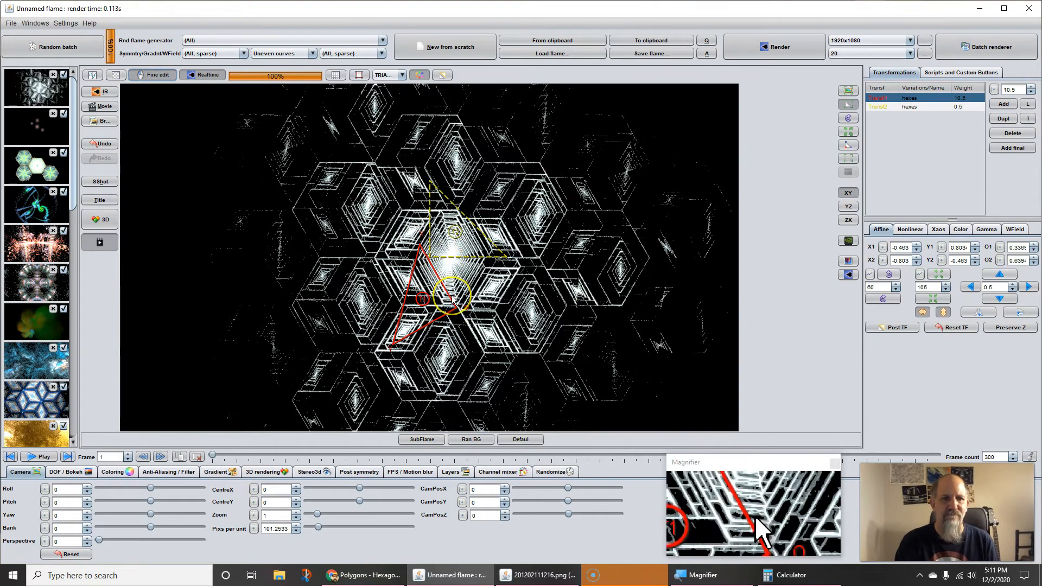
pyautogui.scroll(2, 453, 300)
pyautogui.scroll(1, 453, 300)
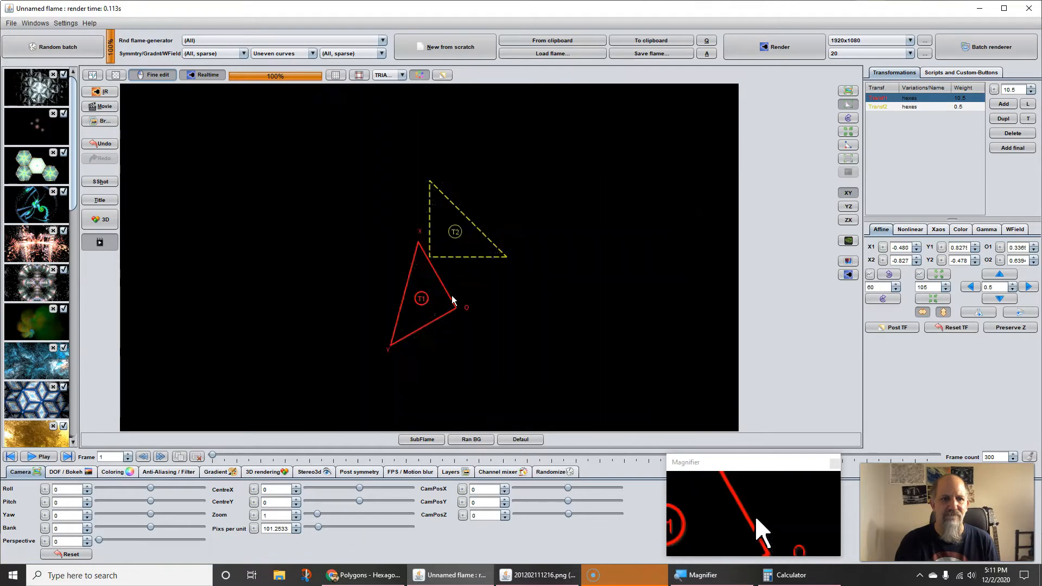
pyautogui.scroll(2, 453, 300)
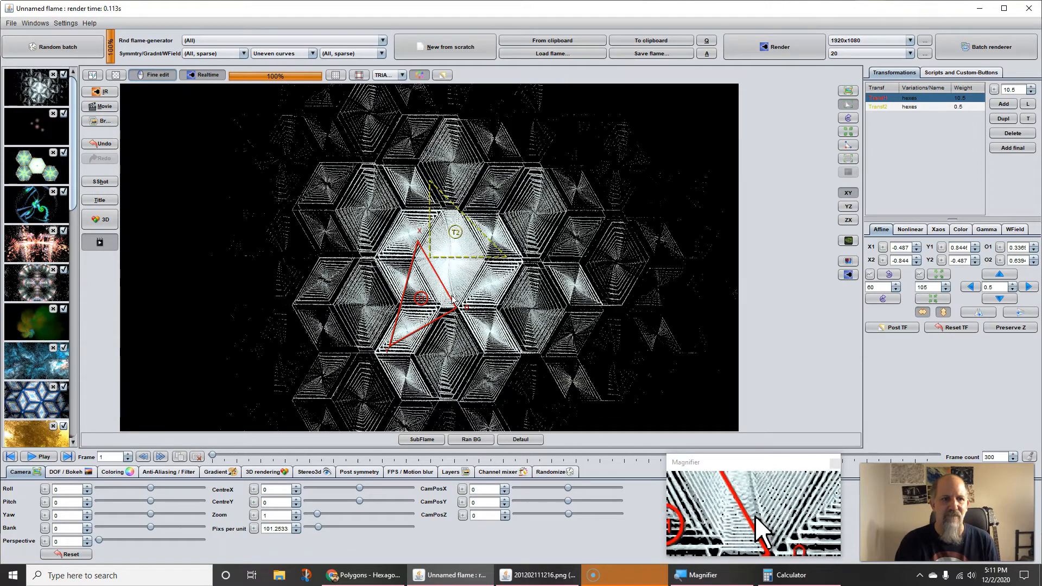
pyautogui.scroll(1, 453, 300)
# Step: Nudge the first transform's triangle in fine increments to about O1 0.03 and O2 0.56
pyautogui.moveTo(429, 298)
pyautogui.mouseDown()
pyautogui.moveTo(495, 297)
pyautogui.moveTo(427, 286)
pyautogui.mouseUp()
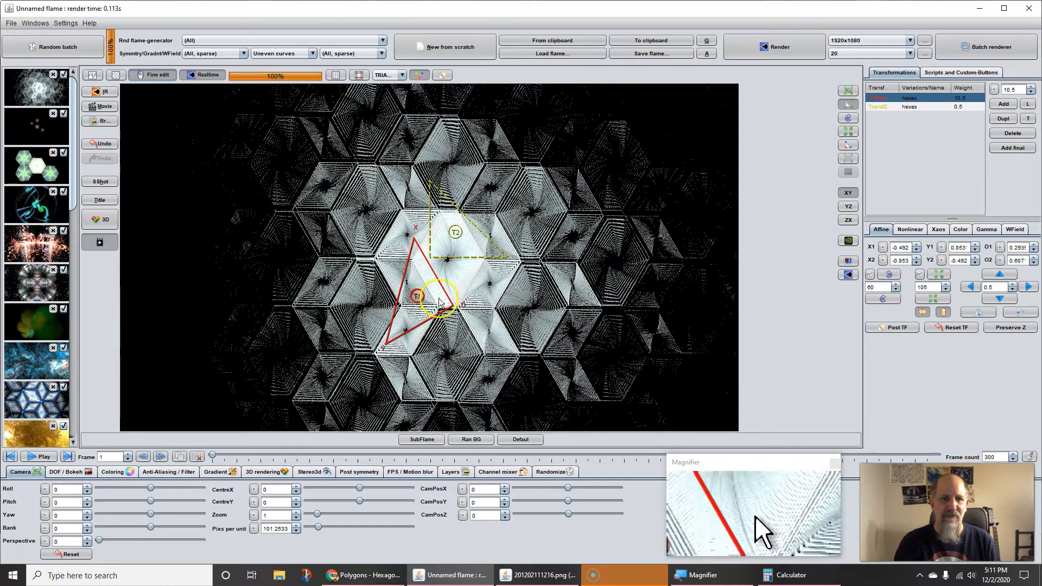
pyautogui.moveTo(451, 307); pyautogui.dragTo(339, 274)
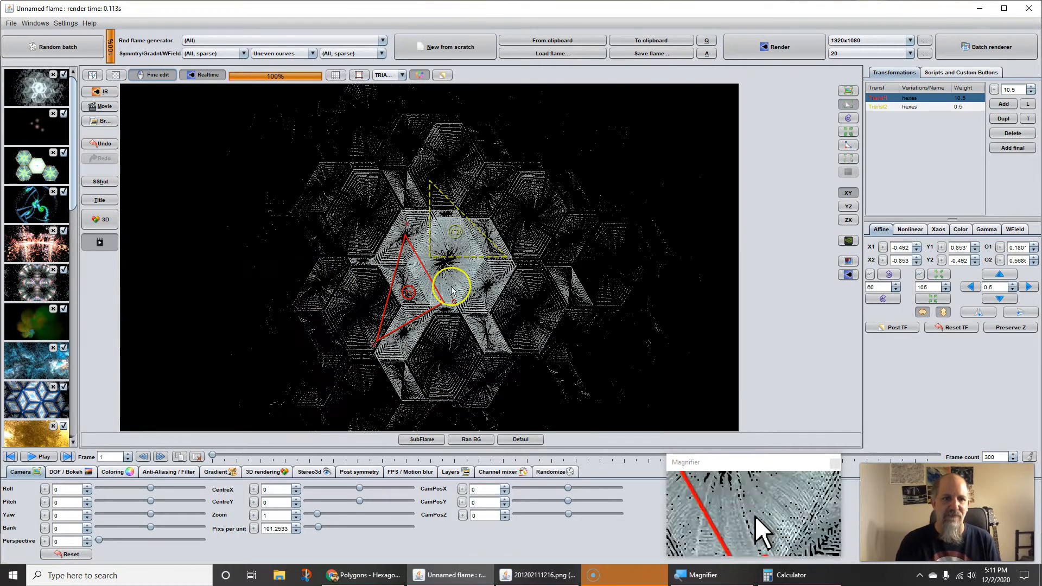
pyautogui.moveTo(462, 291); pyautogui.dragTo(277, 276)
pyautogui.moveTo(212, 275); pyautogui.dragTo(210, 275)
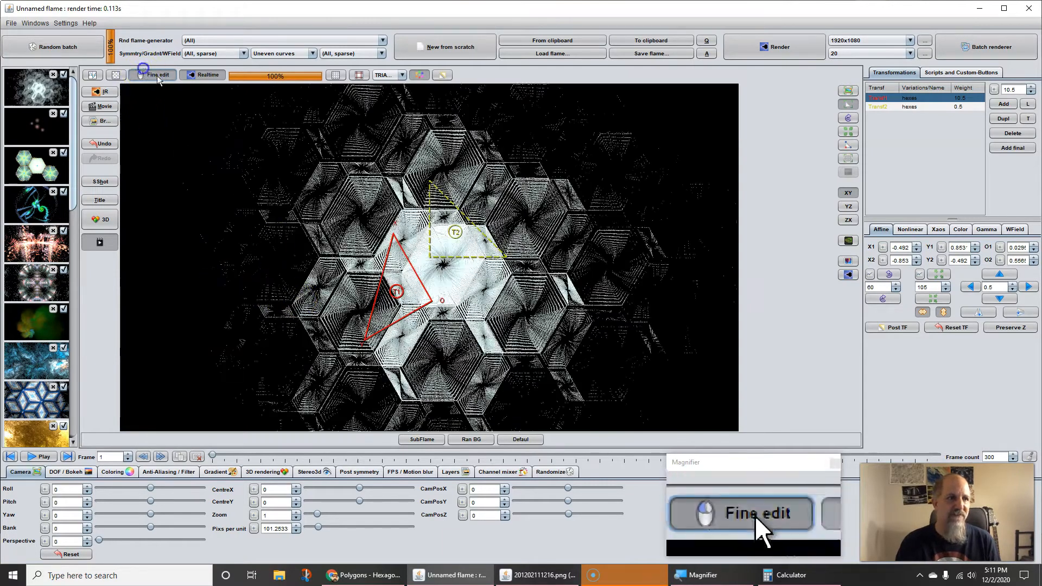
# Step: Continue moving the first transform's triangle away from the second one to about O1 -1.025 and O2 0.238
pyautogui.moveTo(372, 291); pyautogui.dragTo(270, 268)
pyautogui.moveTo(435, 316); pyautogui.dragTo(399, 190)
pyautogui.moveTo(440, 304); pyautogui.dragTo(347, 292)
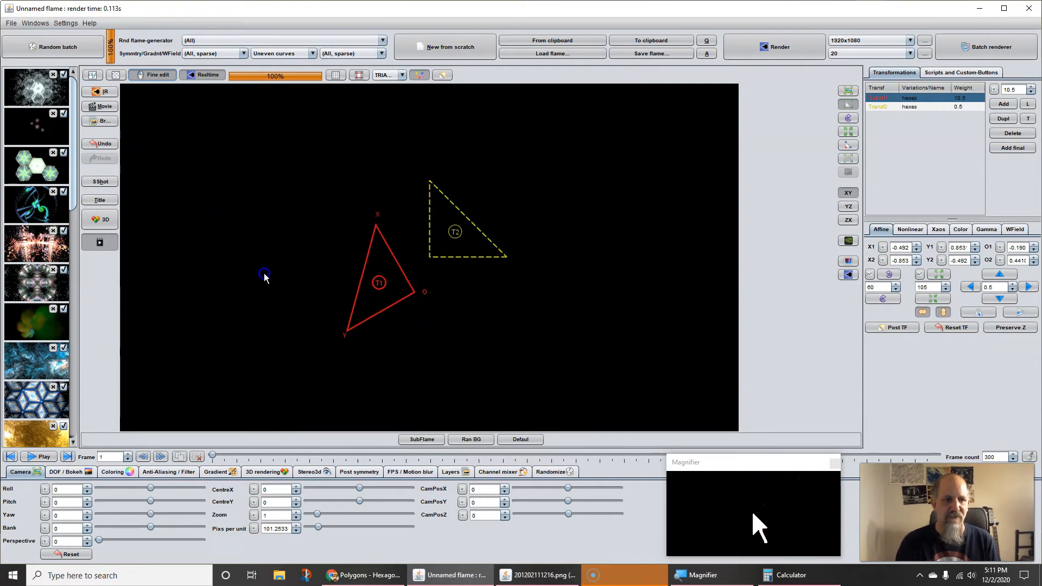
pyautogui.moveTo(264, 277); pyautogui.dragTo(263, 275)
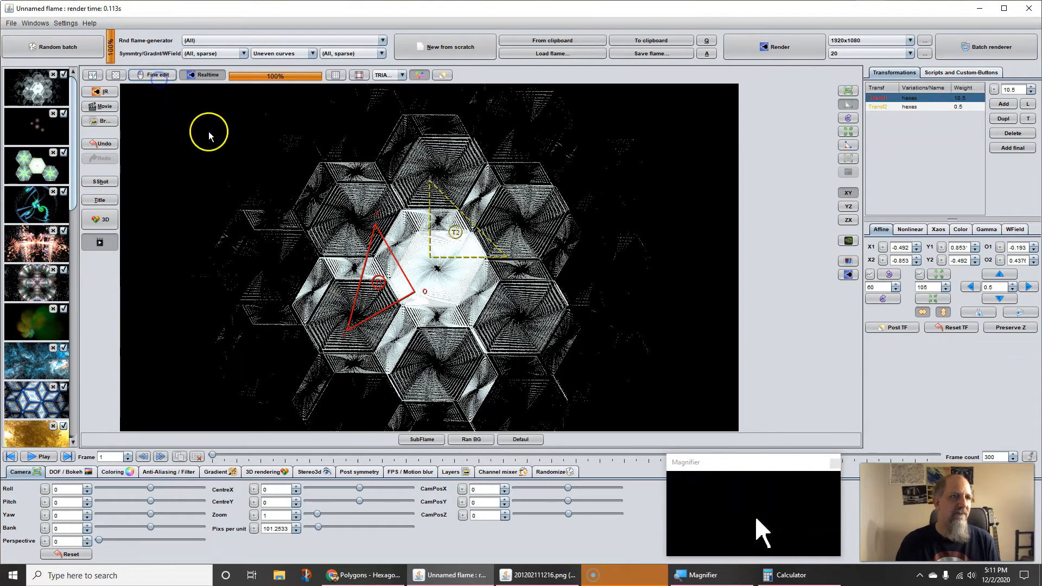
pyautogui.moveTo(436, 311); pyautogui.dragTo(373, 296)
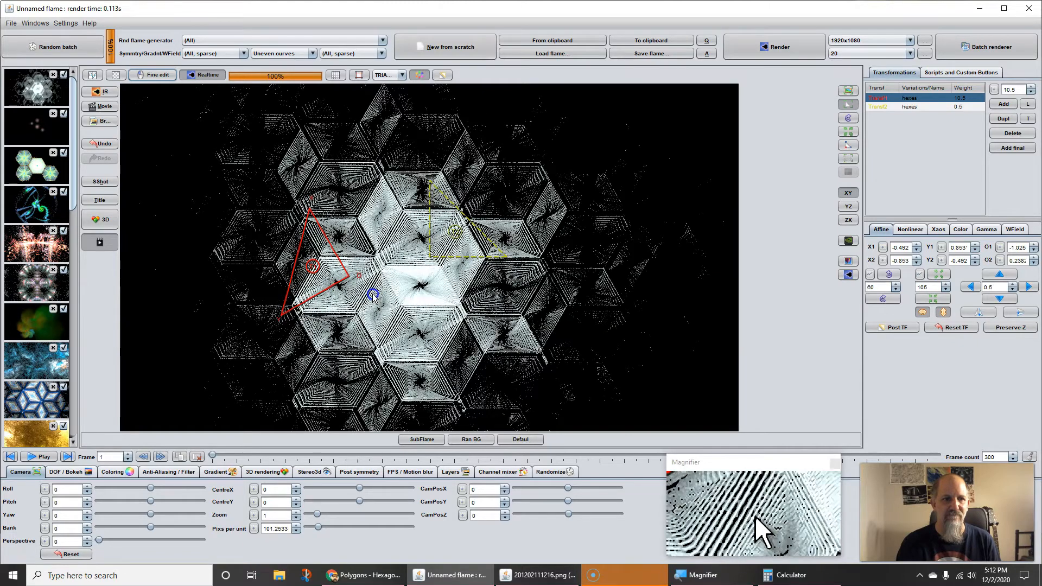
# Step: Randomize the transforms' color speeds in the gradient settings
pyautogui.click(218, 472)
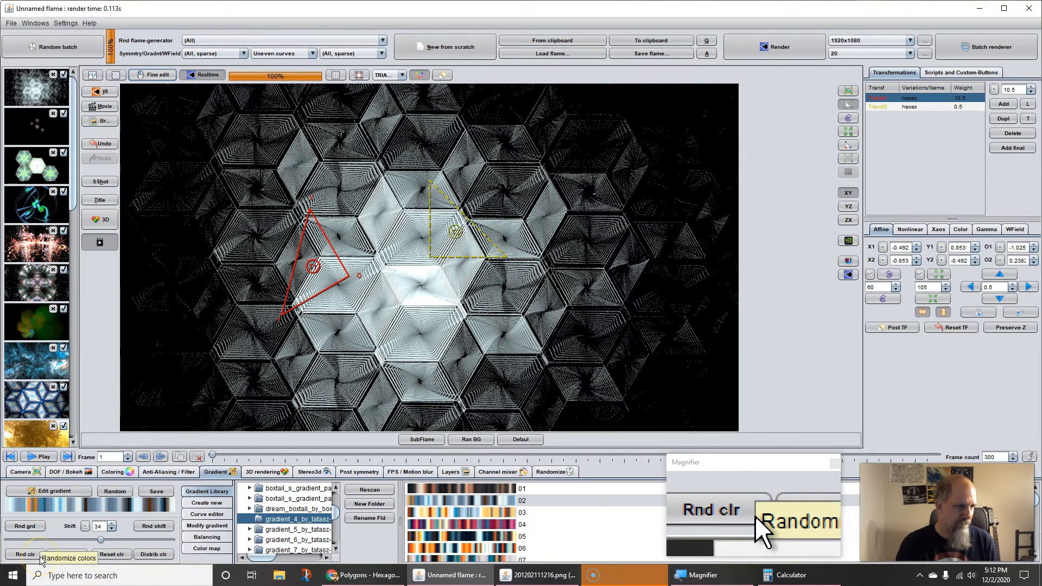
pyautogui.click(76, 554)
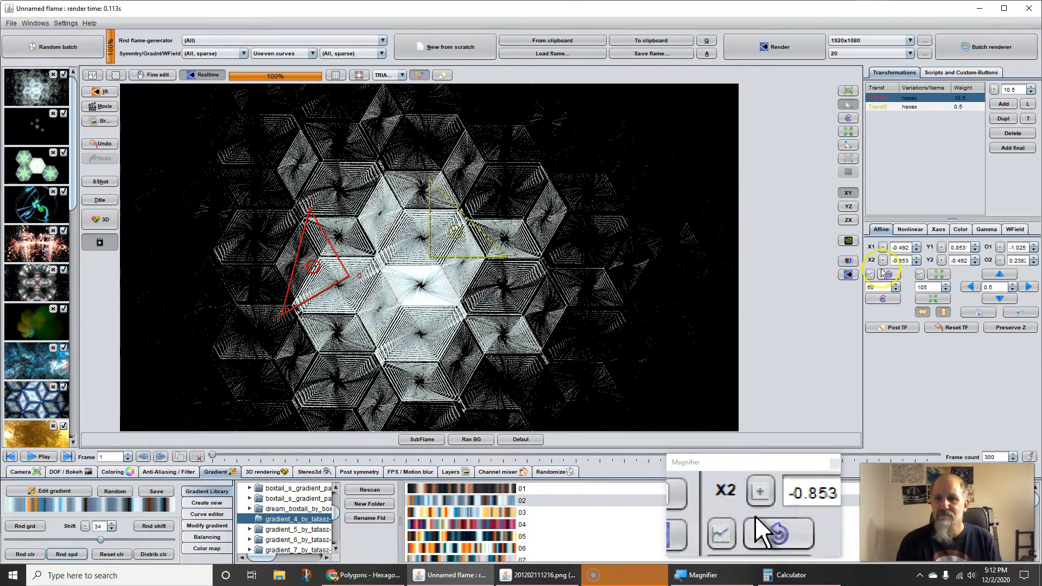
# Step: Set the first transform's color to 0.36 and apply gradient 04 from the gradient_4_by_tatasz library folder
pyautogui.click(960, 229)
pyautogui.moveTo(935, 269); pyautogui.dragTo(970, 269)
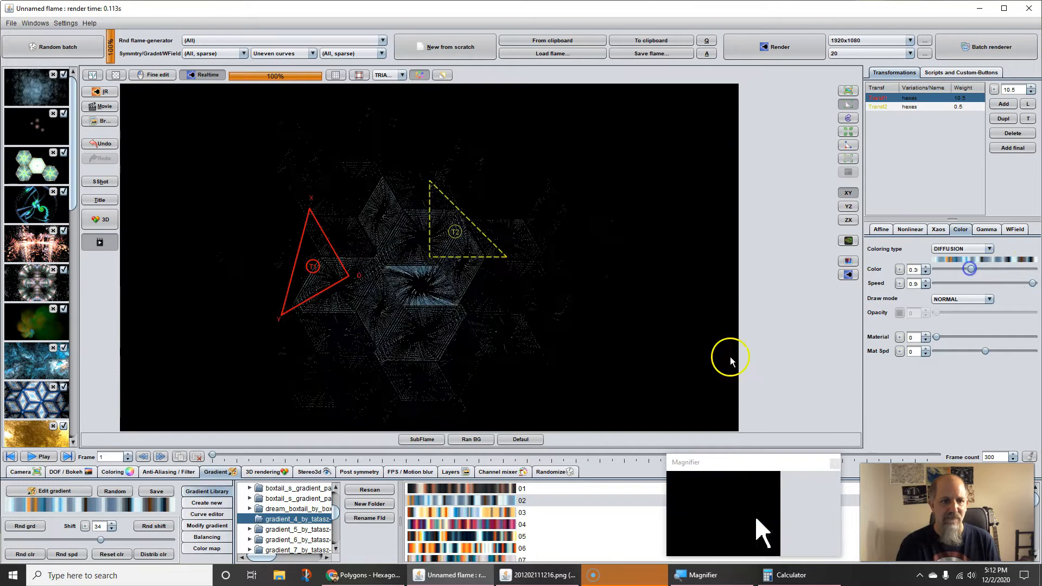
pyautogui.click(465, 523)
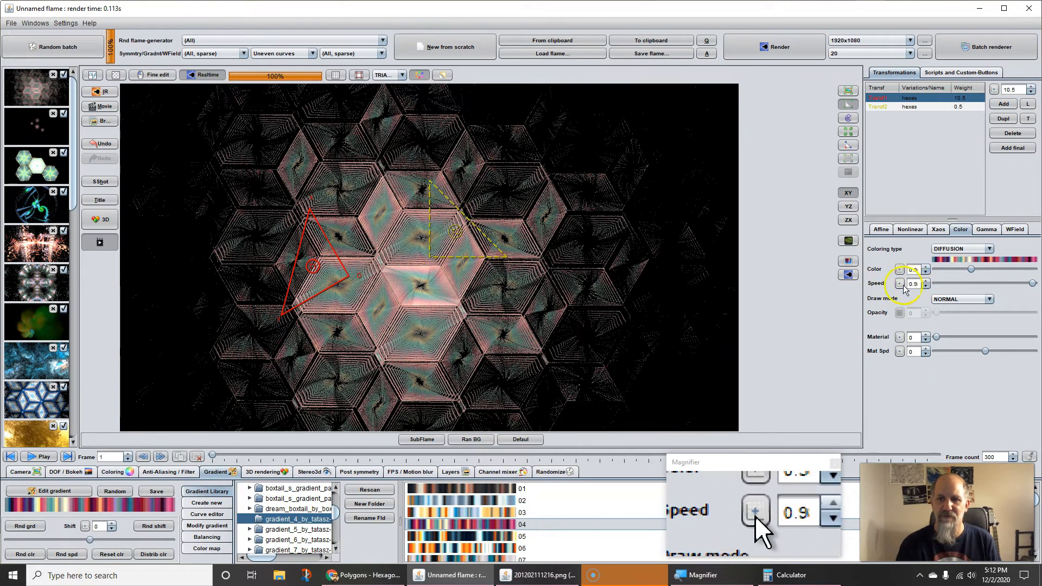
# Step: Hide the animation controls and set the first transform's color to 0.23
pyautogui.click(98, 245)
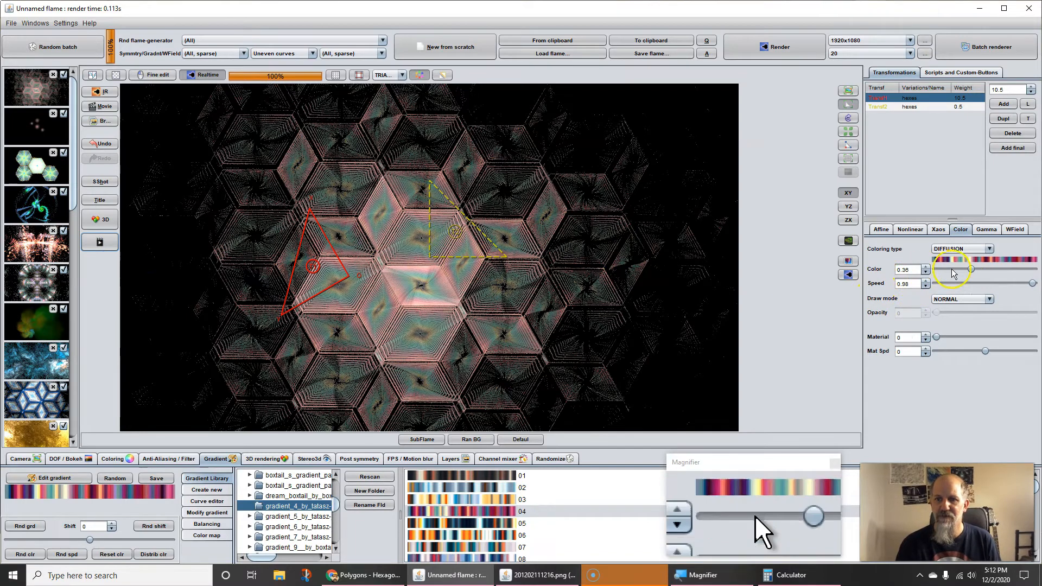
pyautogui.moveTo(970, 268); pyautogui.dragTo(975, 271)
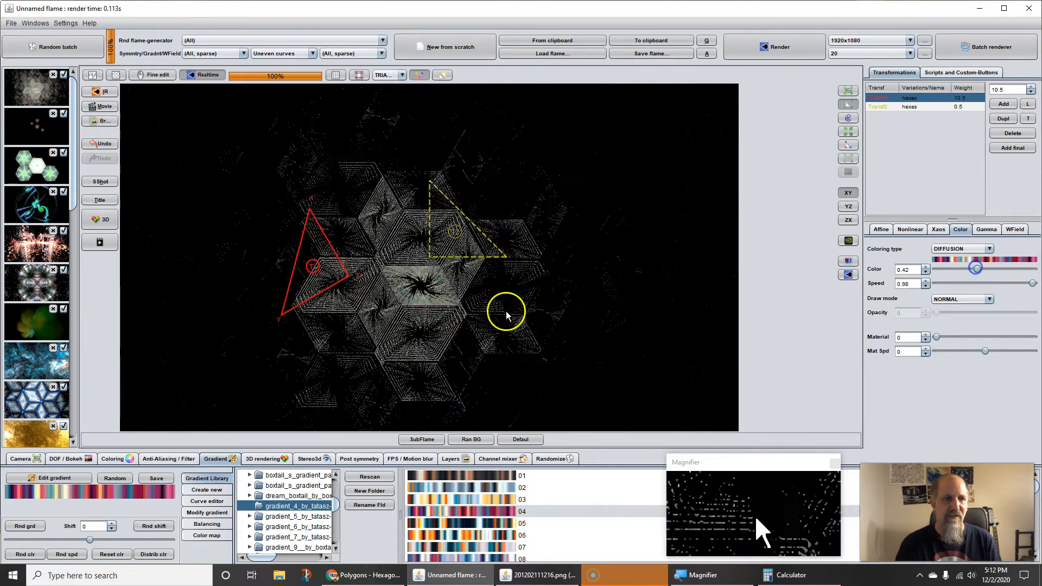
pyautogui.moveTo(970, 271); pyautogui.dragTo(958, 272)
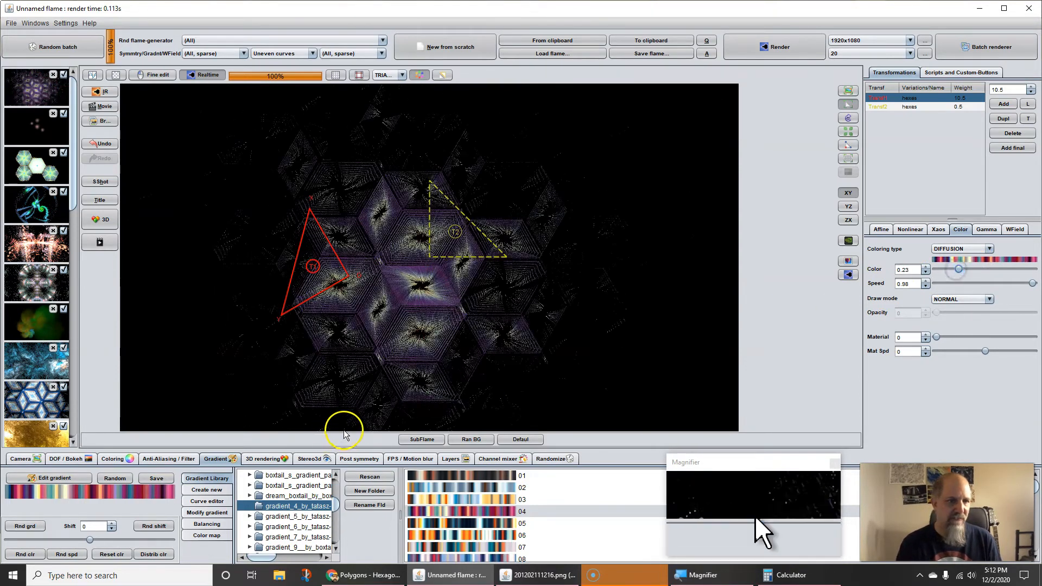
# Step: Set the camera's pixels per unit to 224.8533 and move the first transform's triangle upward
pyautogui.click(19, 459)
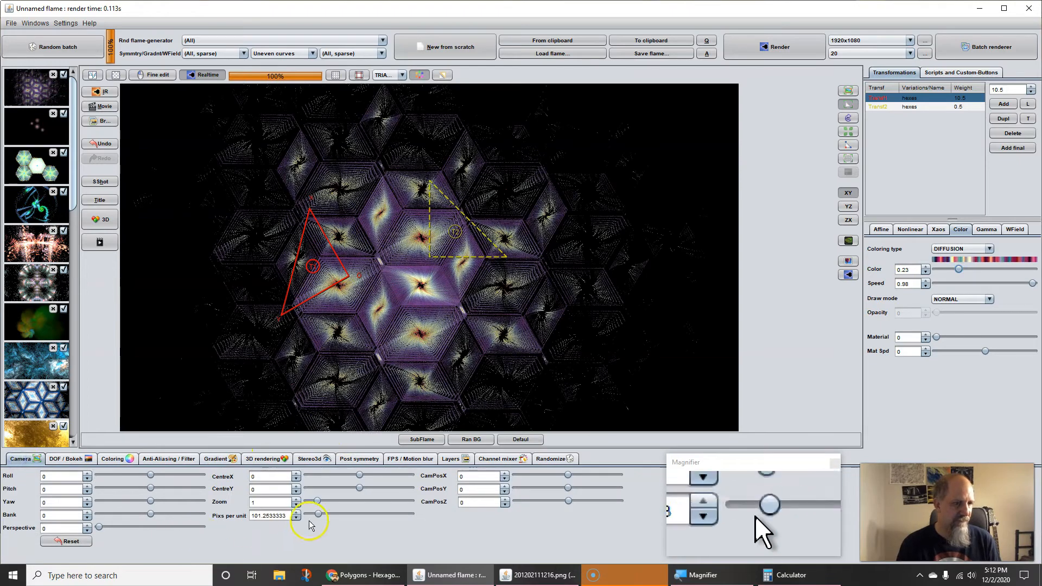
pyautogui.moveTo(257, 515); pyautogui.dragTo(421, 513)
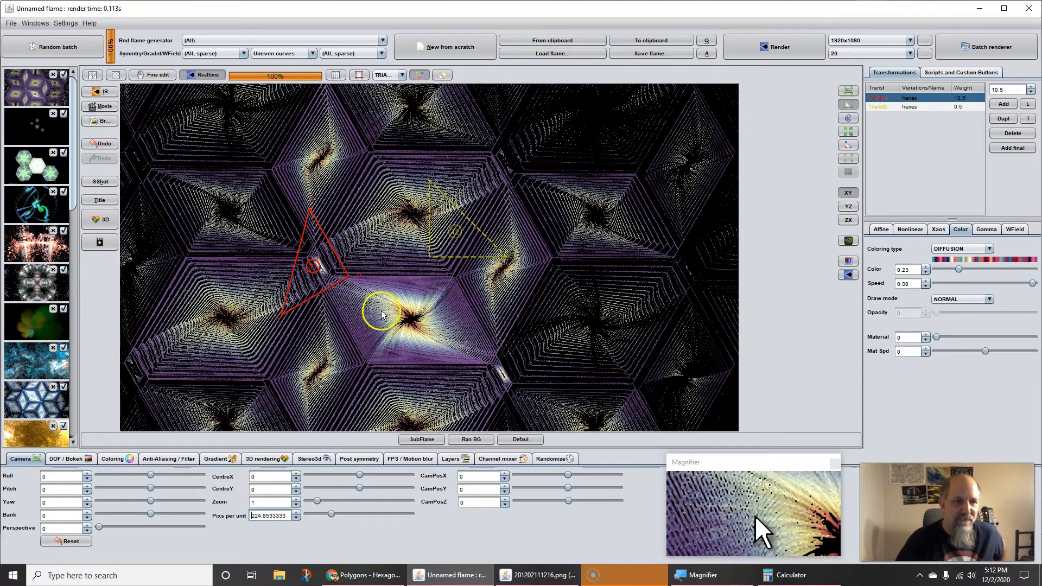
pyautogui.moveTo(332, 285); pyautogui.dragTo(324, 233)
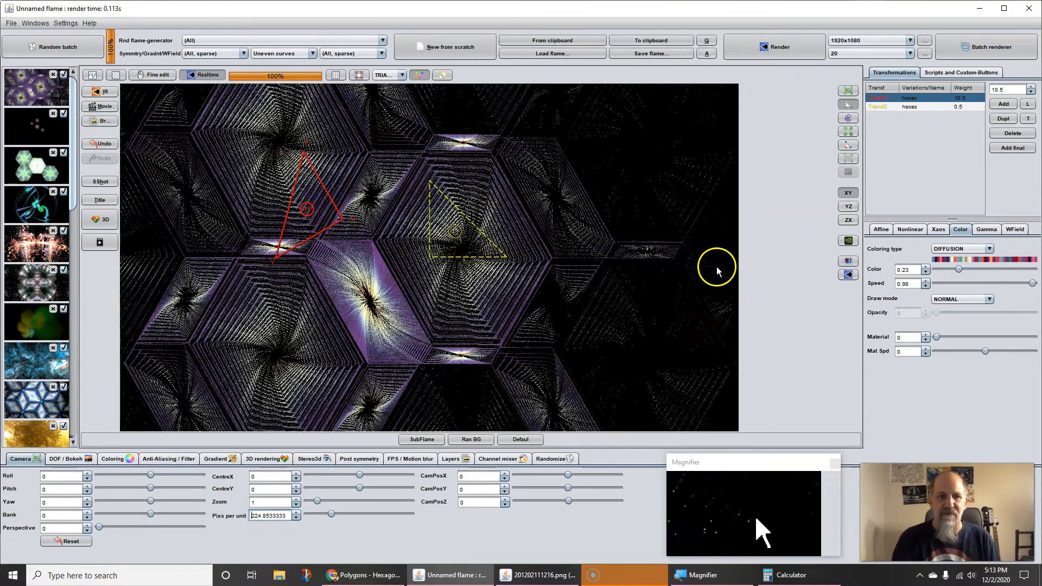
# Step: Set the power of the second transform's hexes variation to 0.04
pyautogui.click(915, 108)
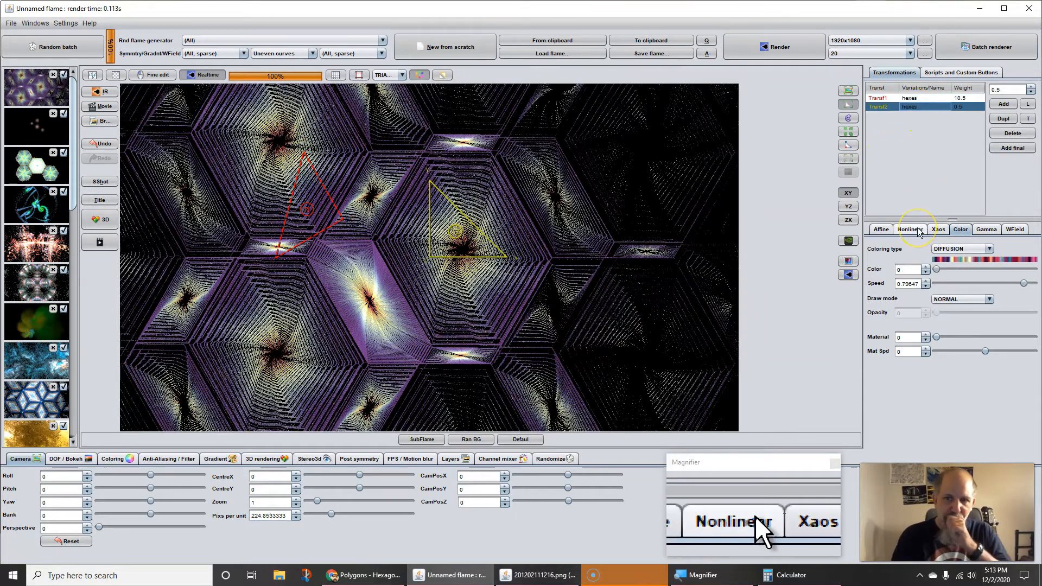
pyautogui.click(917, 230)
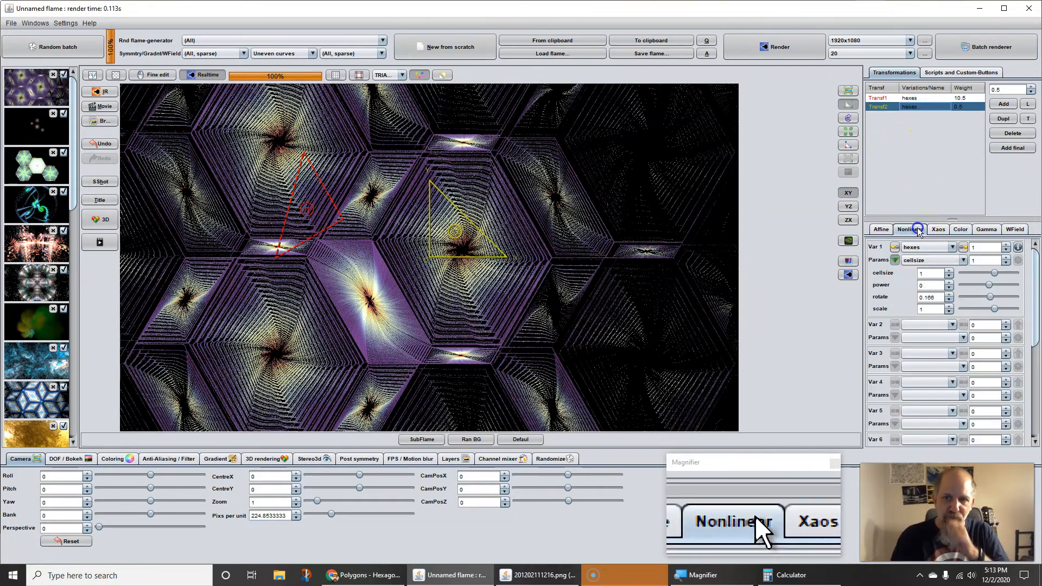
pyautogui.click(949, 283)
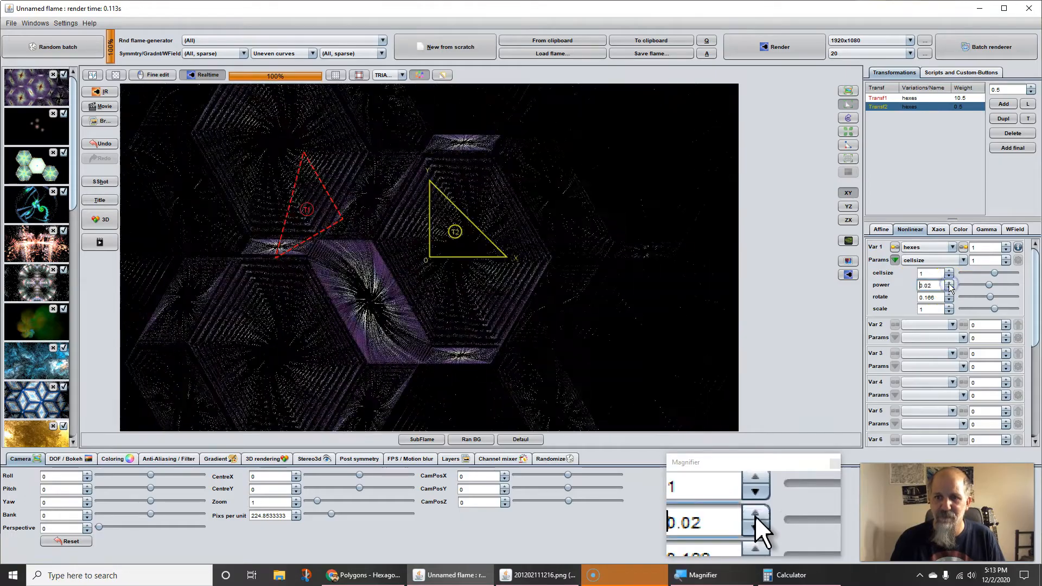
pyautogui.click(949, 283)
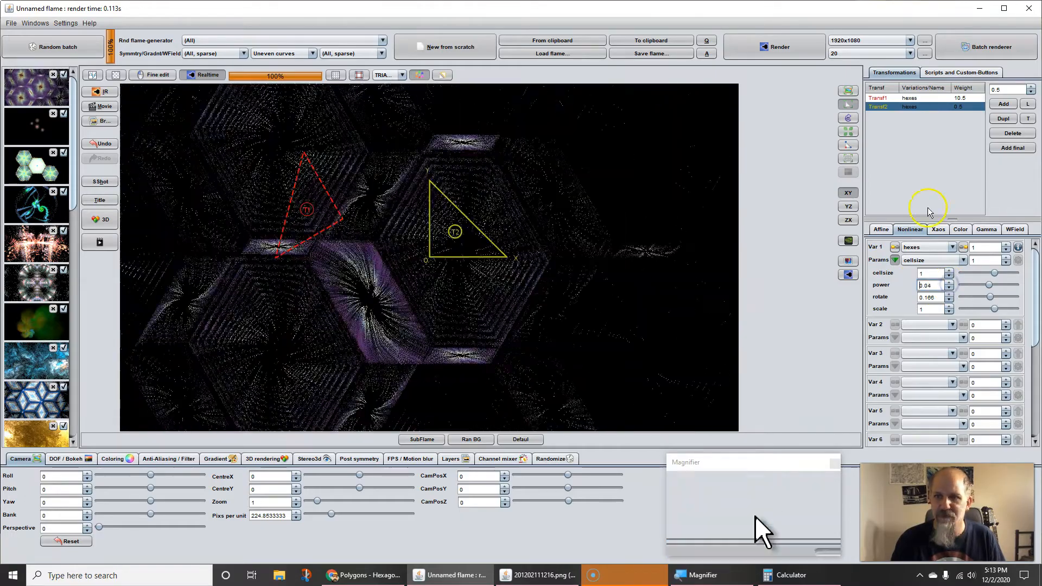
# Step: Set the scale of the first transform's hexes variation to 0.96
pyautogui.click(909, 98)
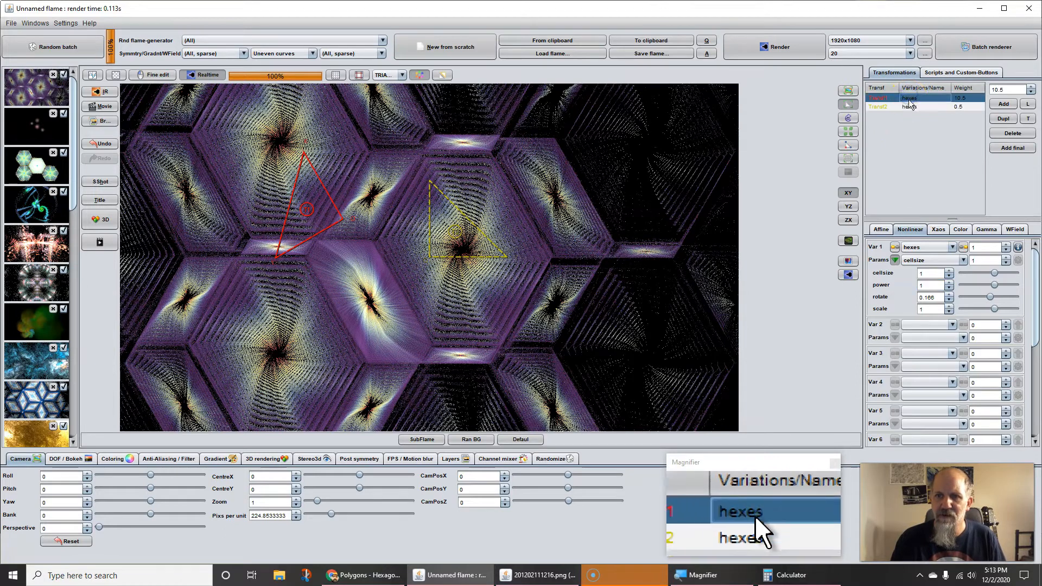
pyautogui.click(949, 312)
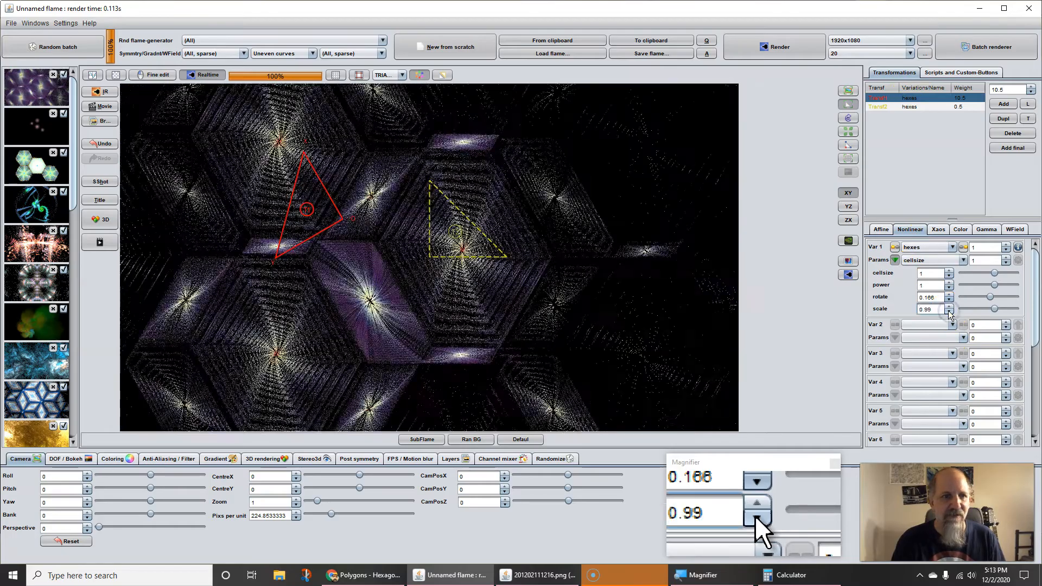
pyautogui.click(949, 312)
pyautogui.click(949, 312)
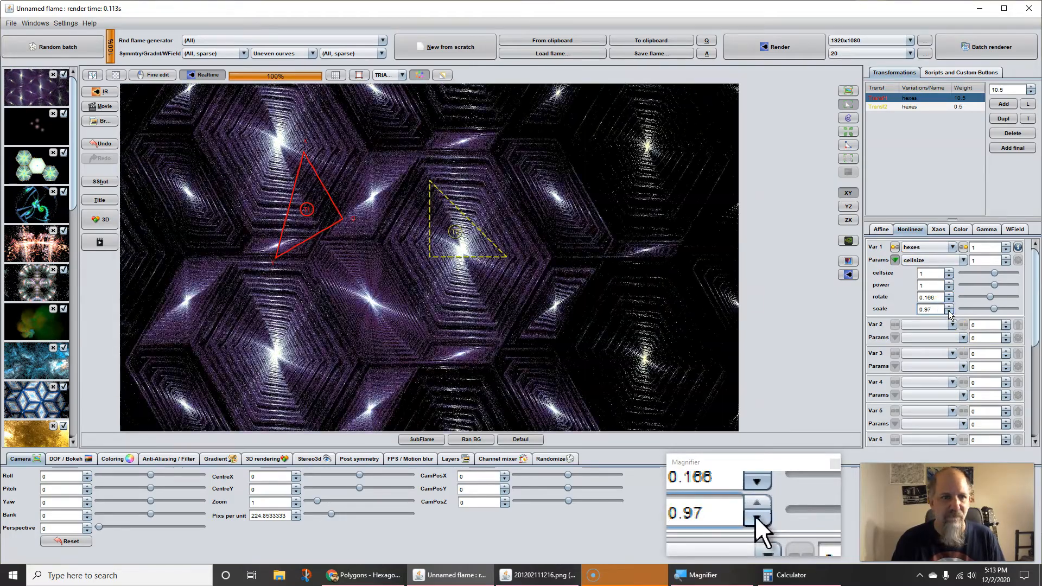
pyautogui.click(949, 312)
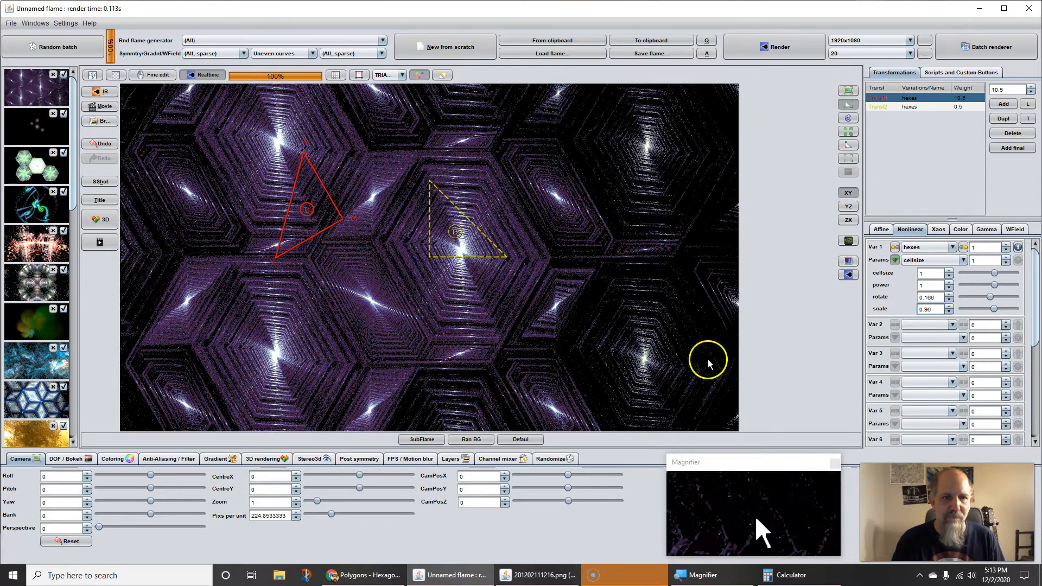
# Step: Set the second transform's color speed to 0.46 and its color to 0.49
pyautogui.click(960, 229)
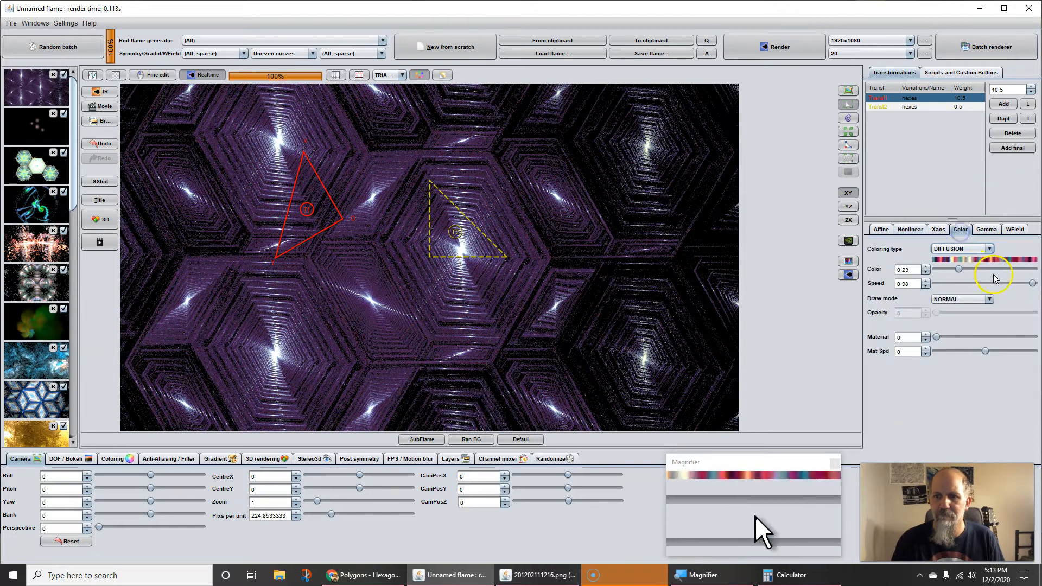
pyautogui.click(918, 107)
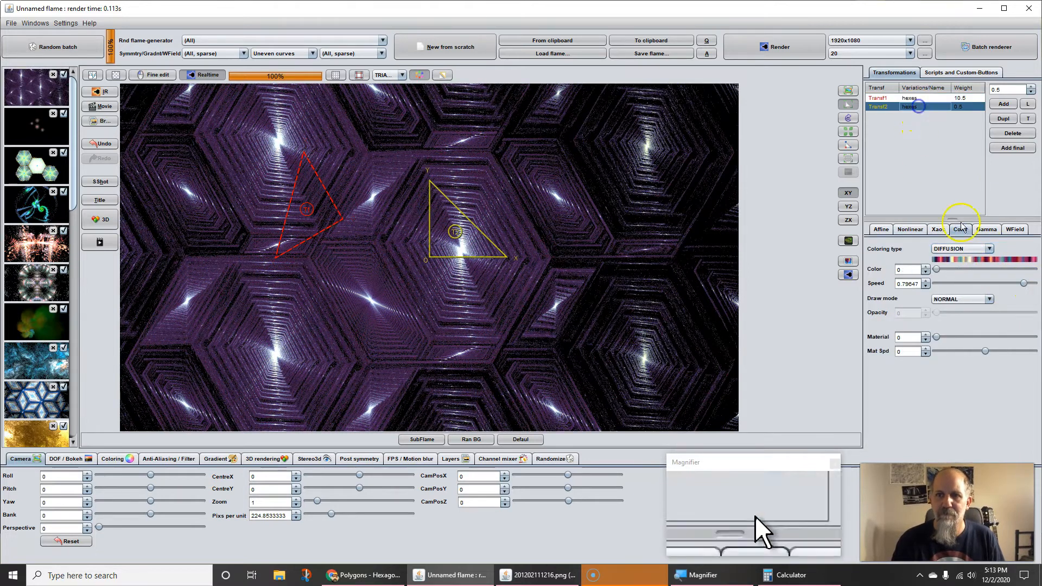
pyautogui.moveTo(1024, 284)
pyautogui.mouseDown()
pyautogui.moveTo(992, 283)
pyautogui.moveTo(1006, 282)
pyautogui.mouseUp()
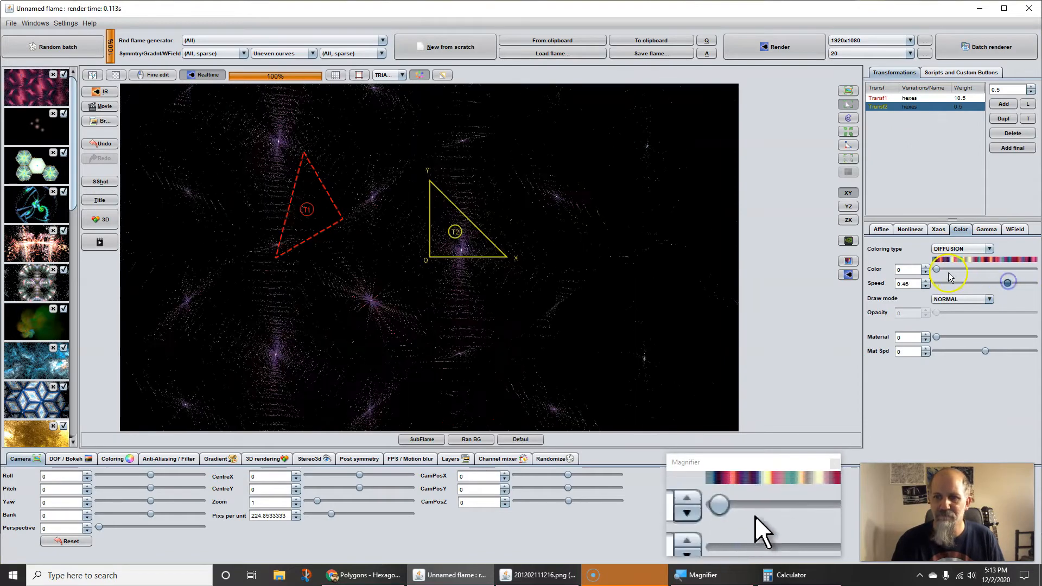
pyautogui.moveTo(936, 269); pyautogui.dragTo(983, 268)
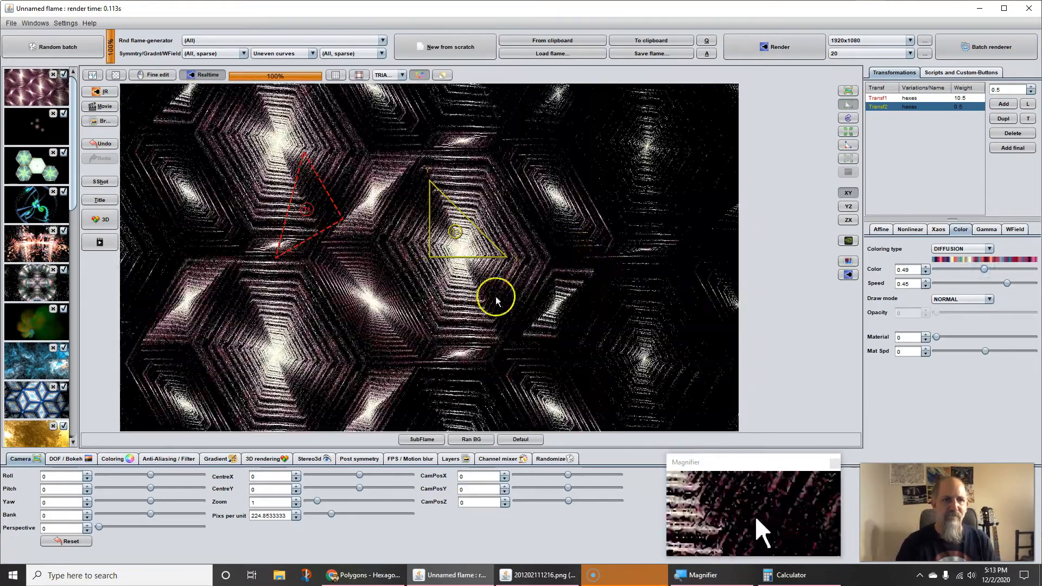
# Step: Rotate the first transform 60 degrees counterclockwise and move its triangle to an offset of about -0.778, -0.717
pyautogui.click(299, 218)
pyautogui.click(880, 230)
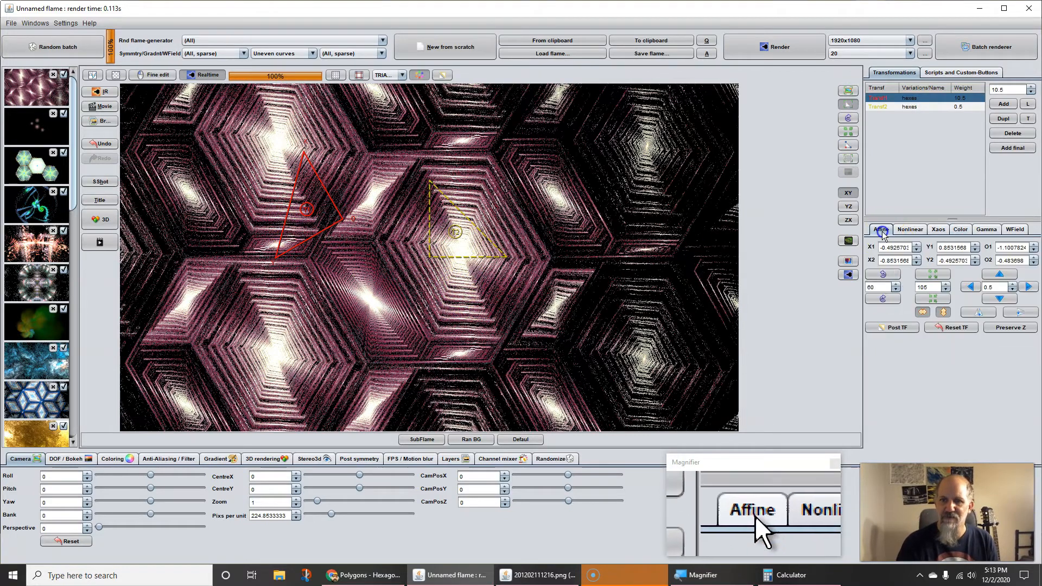
pyautogui.click(885, 277)
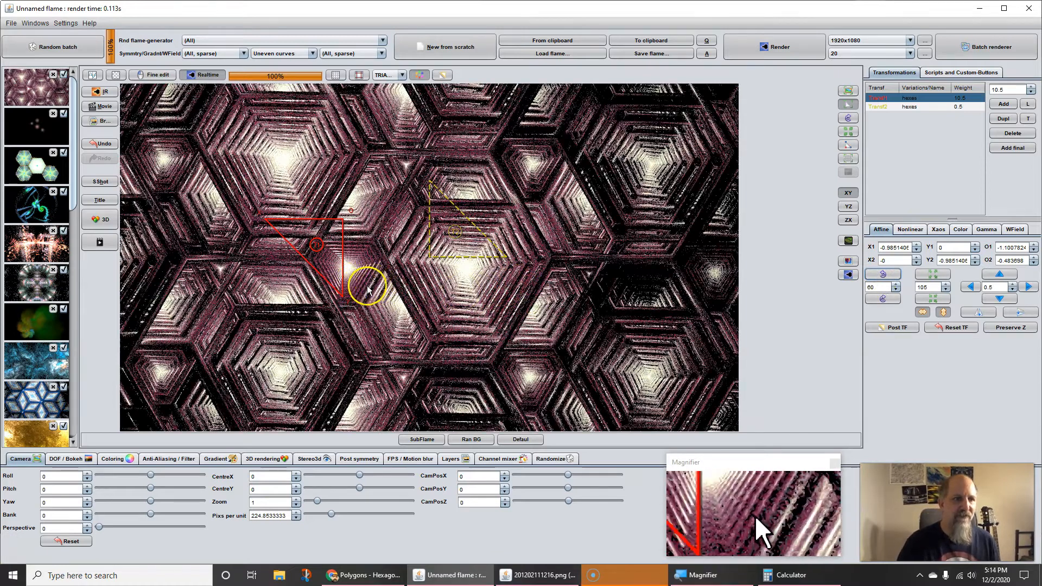
pyautogui.moveTo(328, 250); pyautogui.dragTo(353, 230)
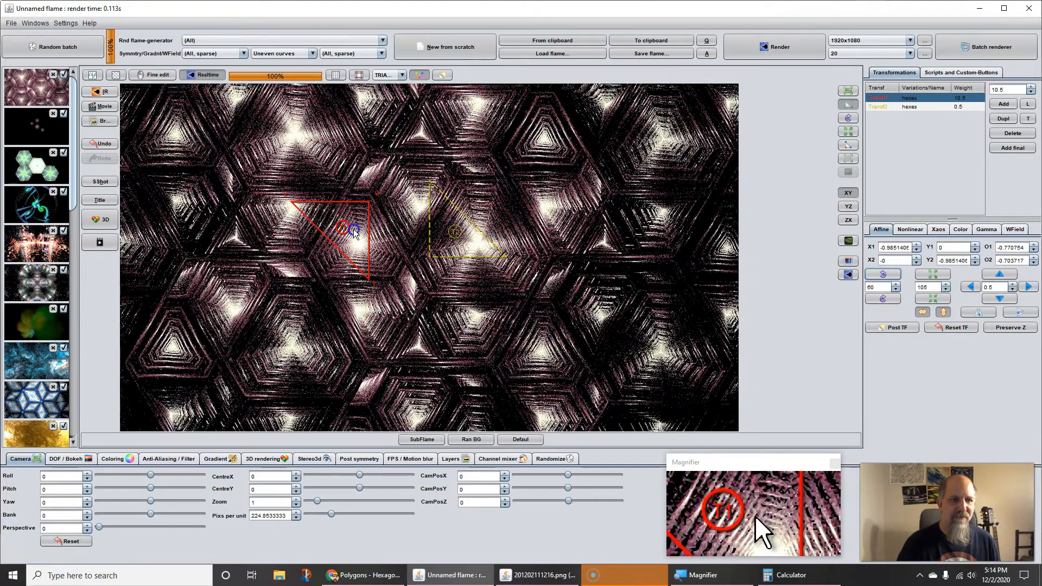
pyautogui.moveTo(353, 229); pyautogui.dragTo(348, 237)
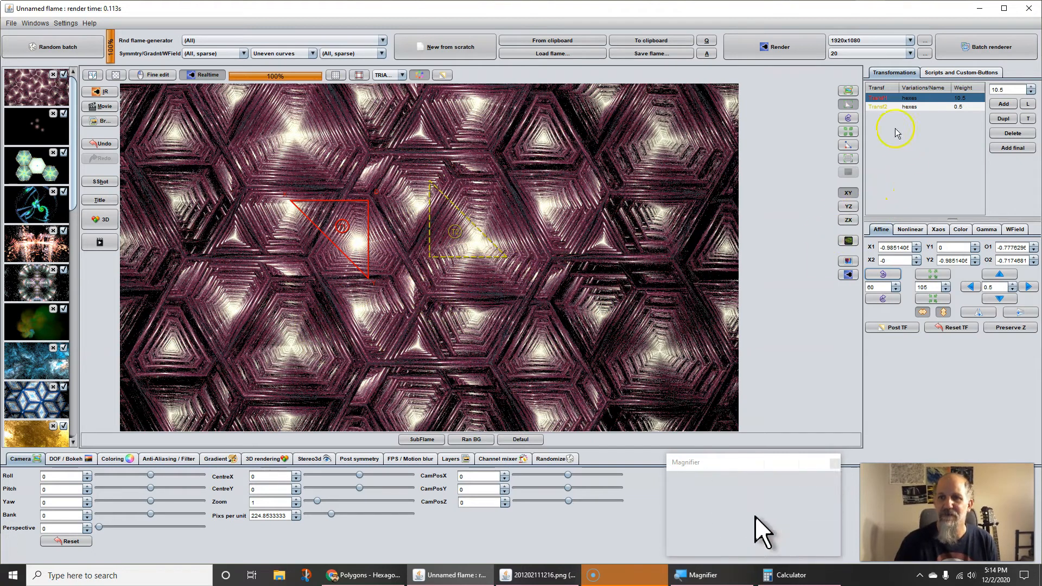
# Step: Set the first transform's hexes scale to 0.944 and shift its triangle to an offset of about -0.702, -0.662
pyautogui.click(905, 230)
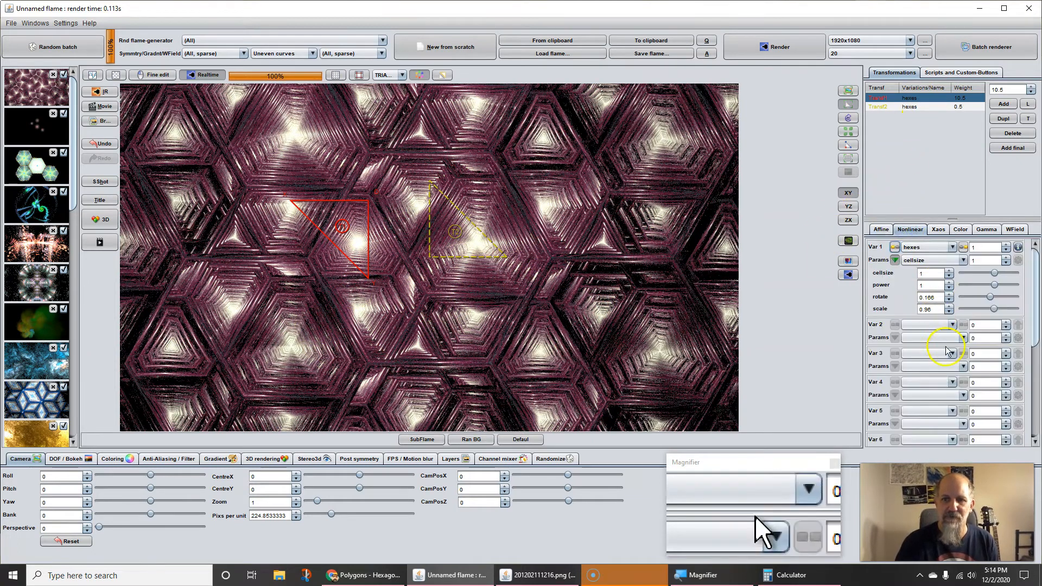
pyautogui.moveTo(927, 309); pyautogui.dragTo(921, 321)
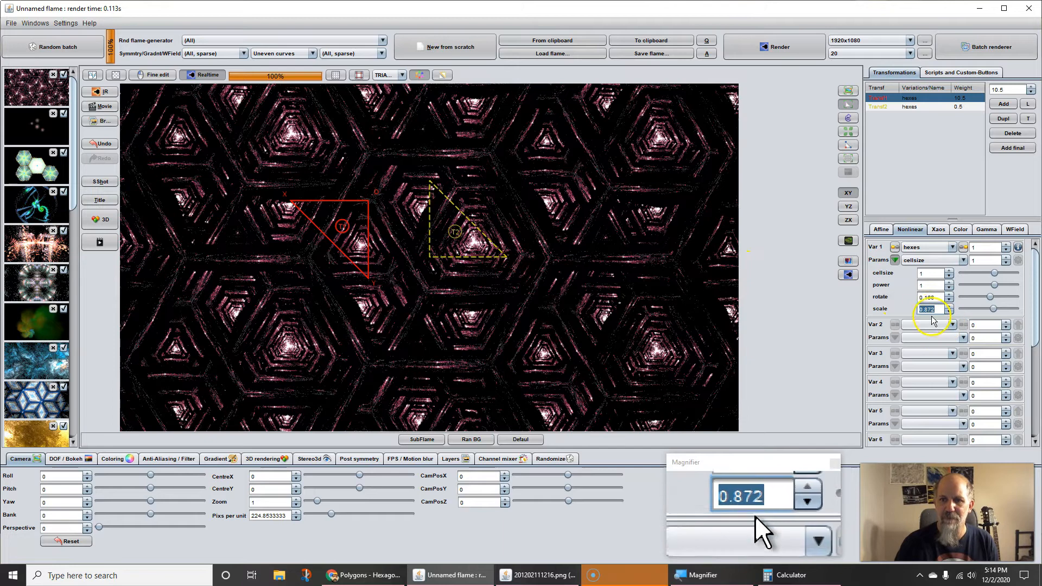
pyautogui.moveTo(927, 312); pyautogui.dragTo(937, 312)
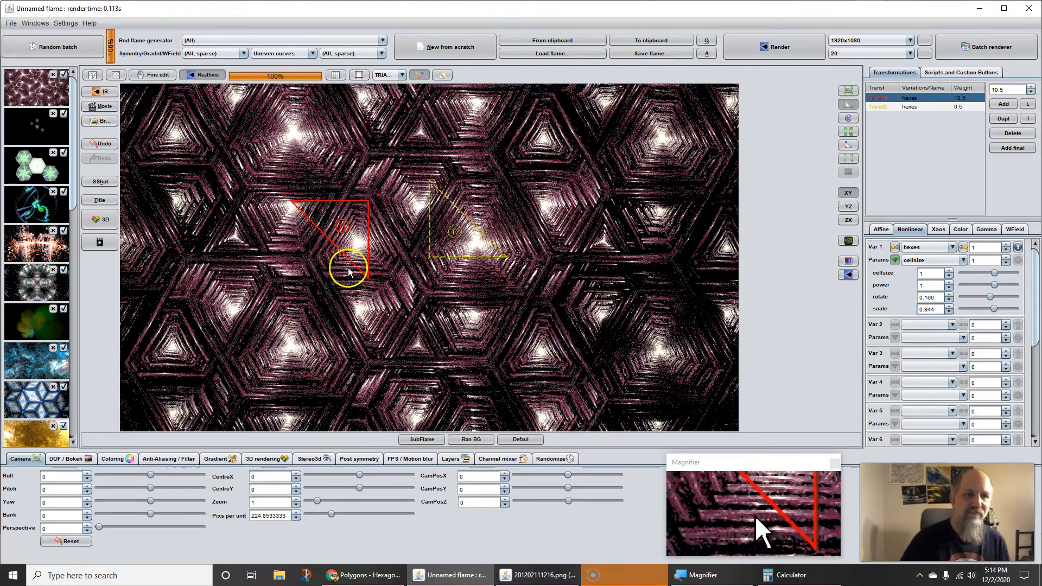
pyautogui.moveTo(357, 255); pyautogui.dragTo(363, 260)
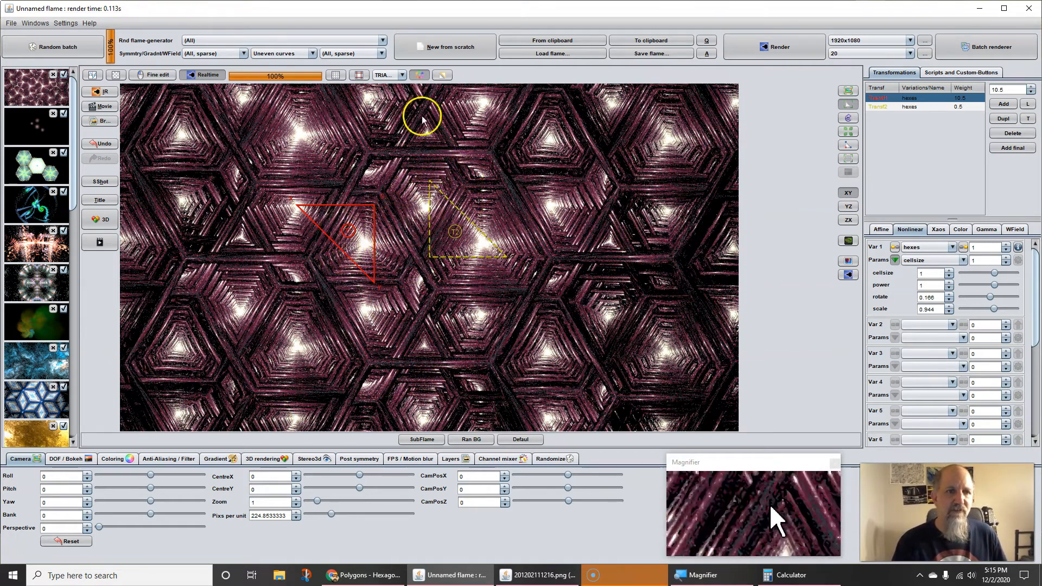
# Step: Rotate the first transform's post transform 60 degrees counterclockwise and render the preview
pyautogui.click(441, 75)
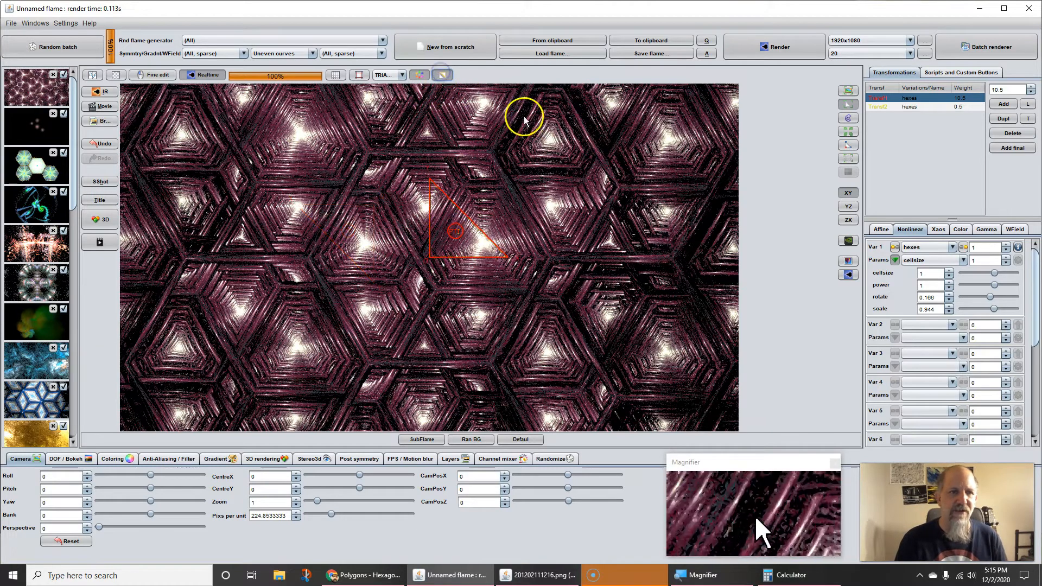
pyautogui.click(876, 230)
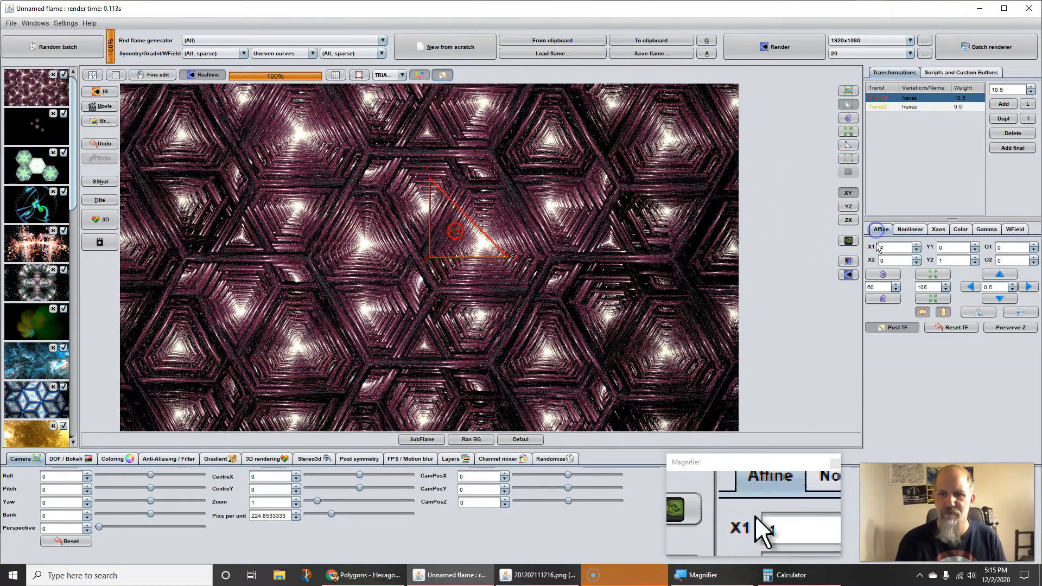
pyautogui.click(883, 275)
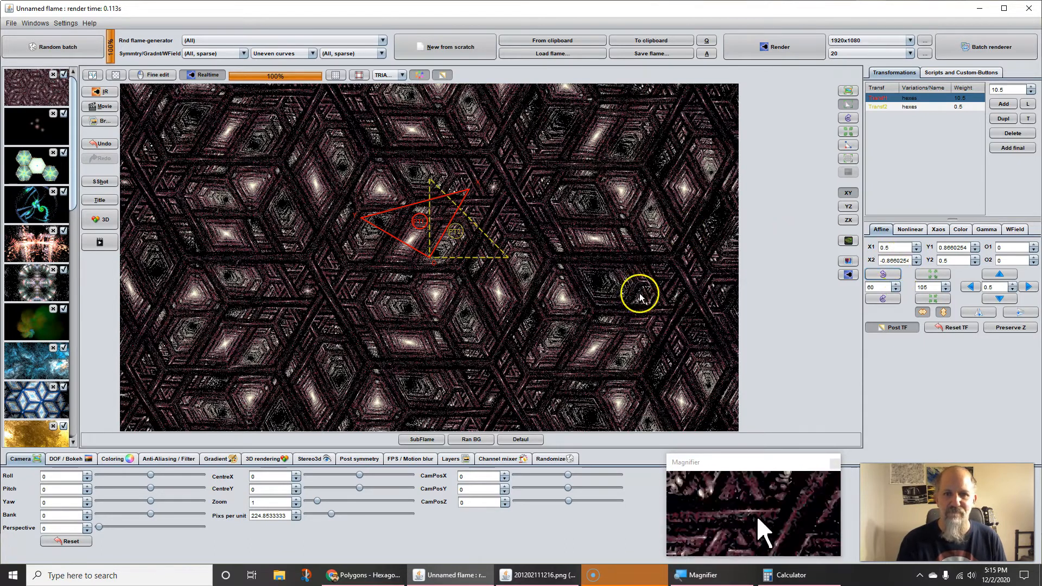
pyautogui.click(850, 280)
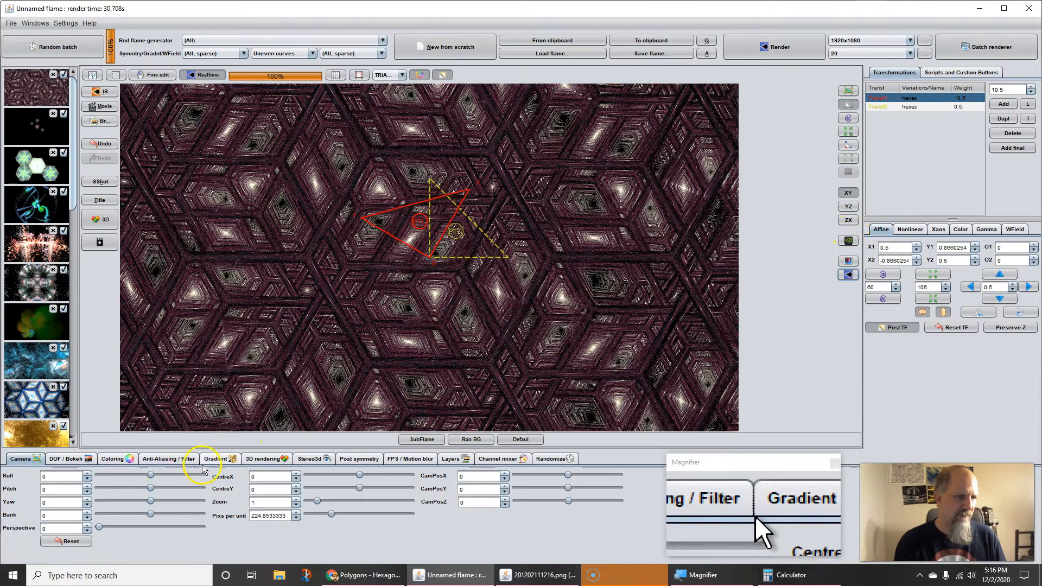
# Step: Choose OIDN as the AI-based denoiser and apply denoising to the preview for a before-and-after comparison
pyautogui.click(177, 459)
pyautogui.click(372, 505)
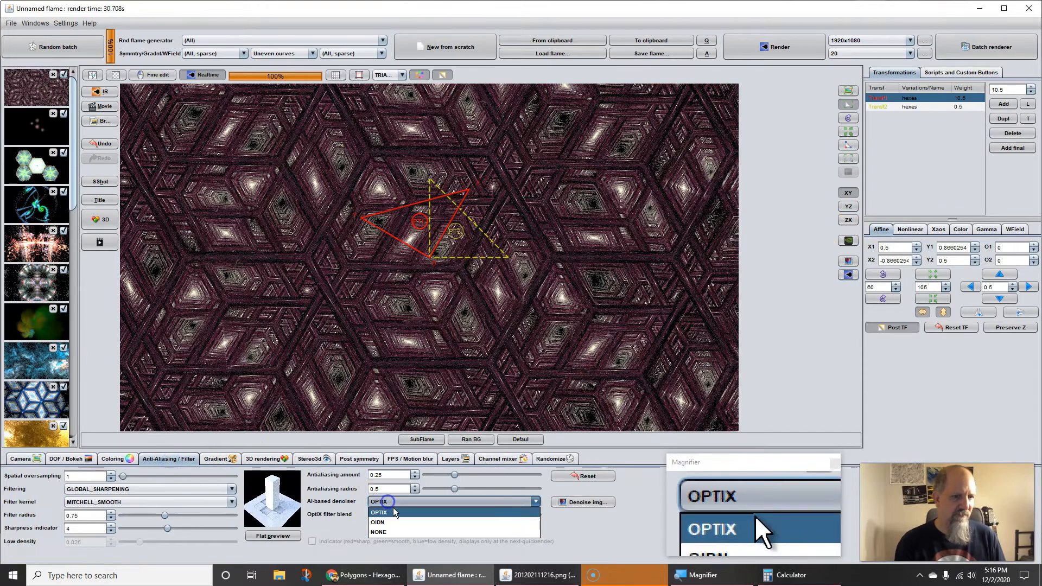
pyautogui.click(380, 522)
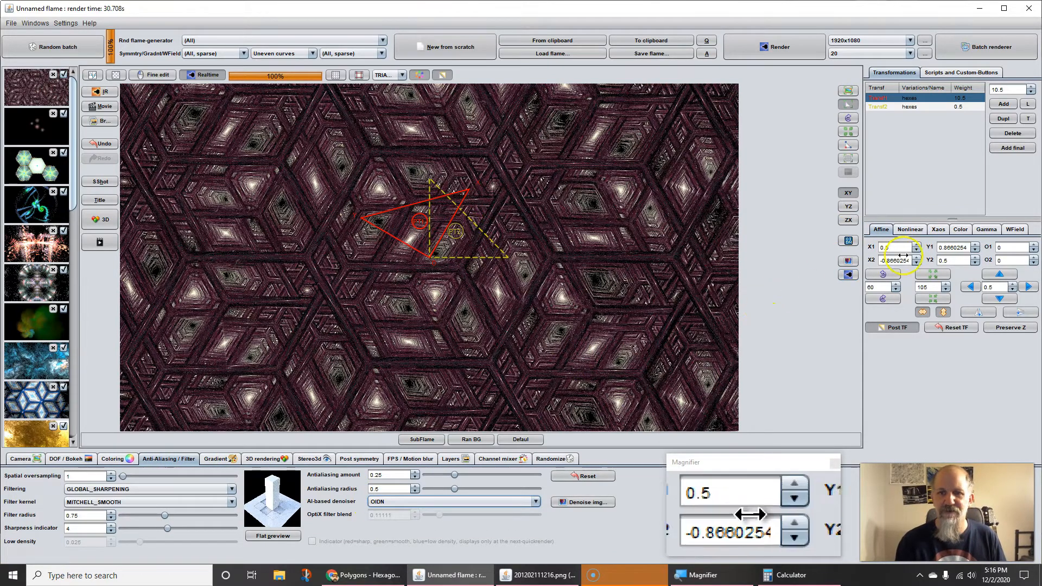
pyautogui.click(848, 242)
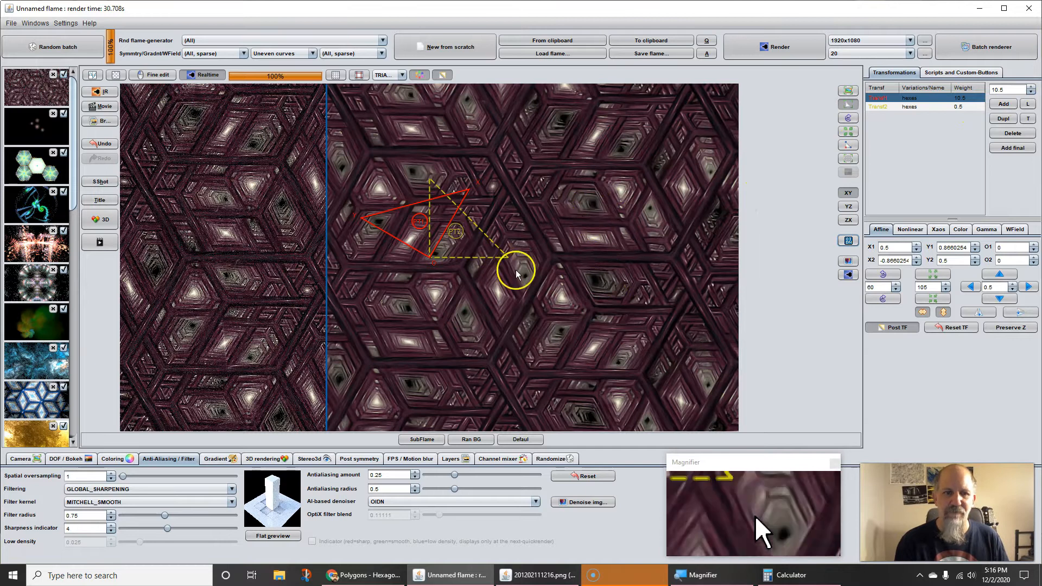
# Step: Set the first transform's weight to 20 and render the preview again
pyautogui.click(1012, 88)
pyautogui.write('2')
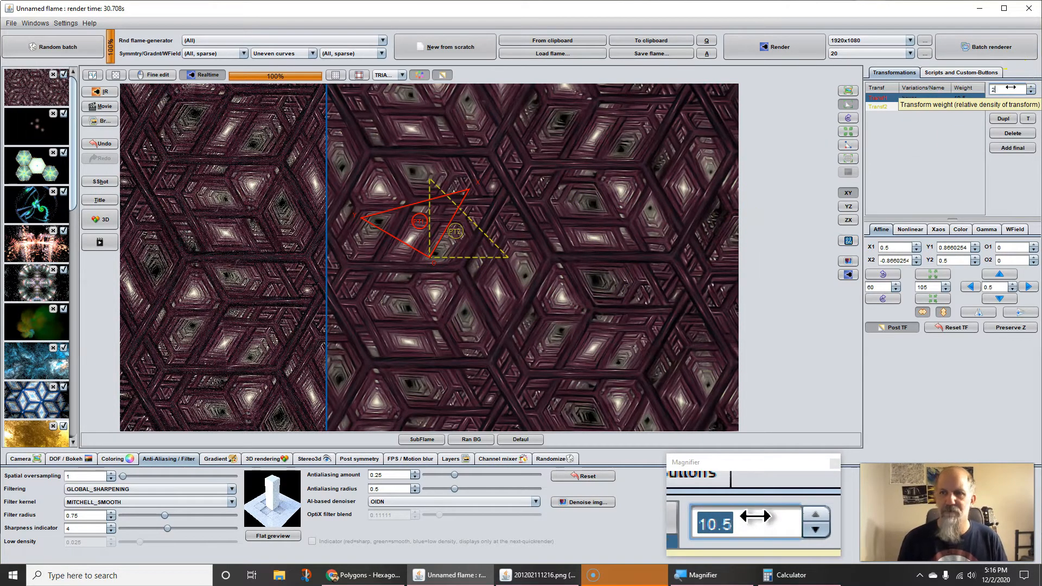
pyautogui.write('0')
pyautogui.press('Return')
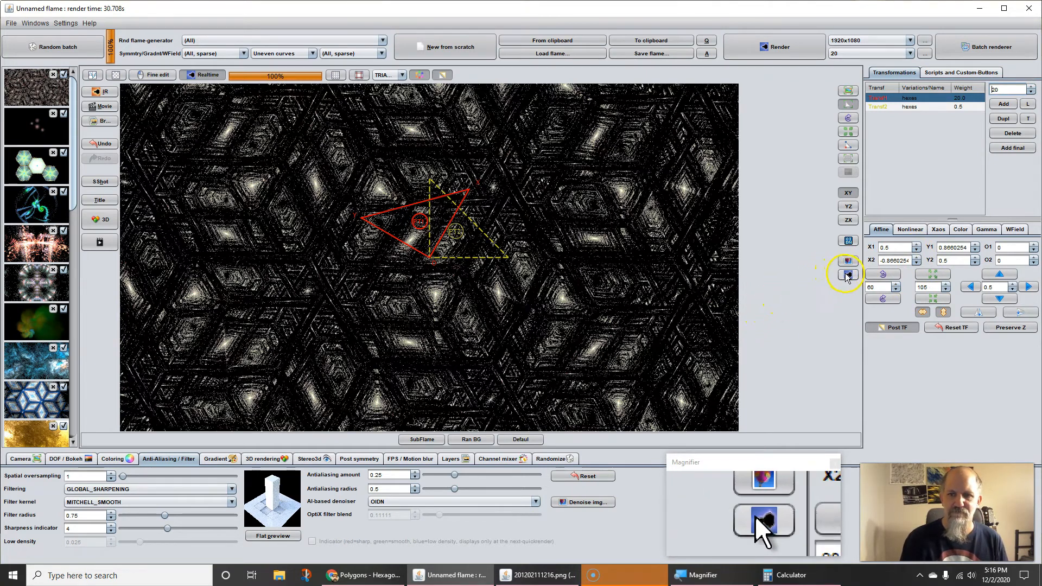
pyautogui.click(847, 275)
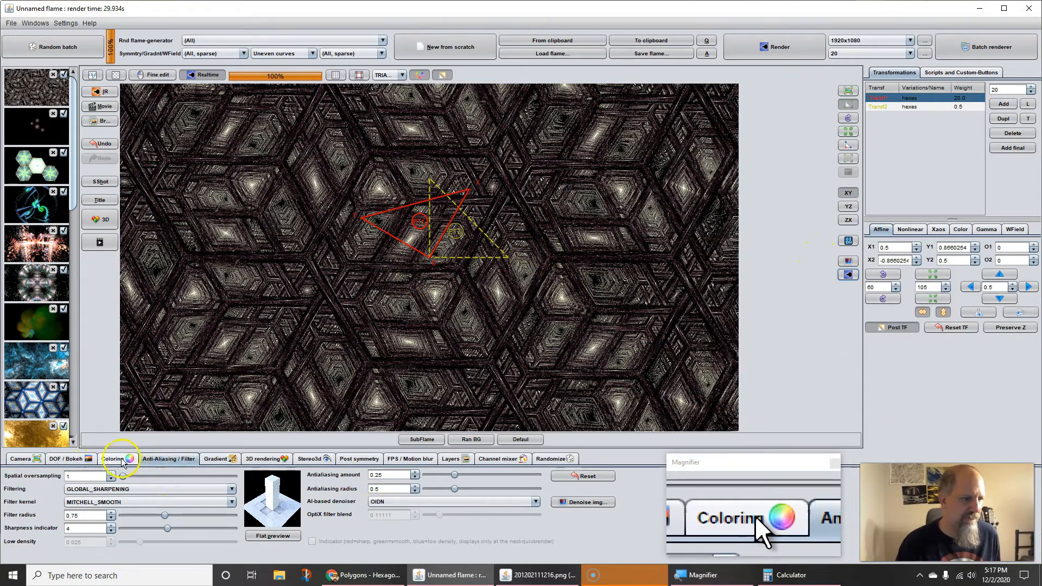
# Step: Set the flame's Fade to White coloring value to 113.2
pyautogui.click(119, 459)
pyautogui.moveTo(293, 518); pyautogui.dragTo(278, 518)
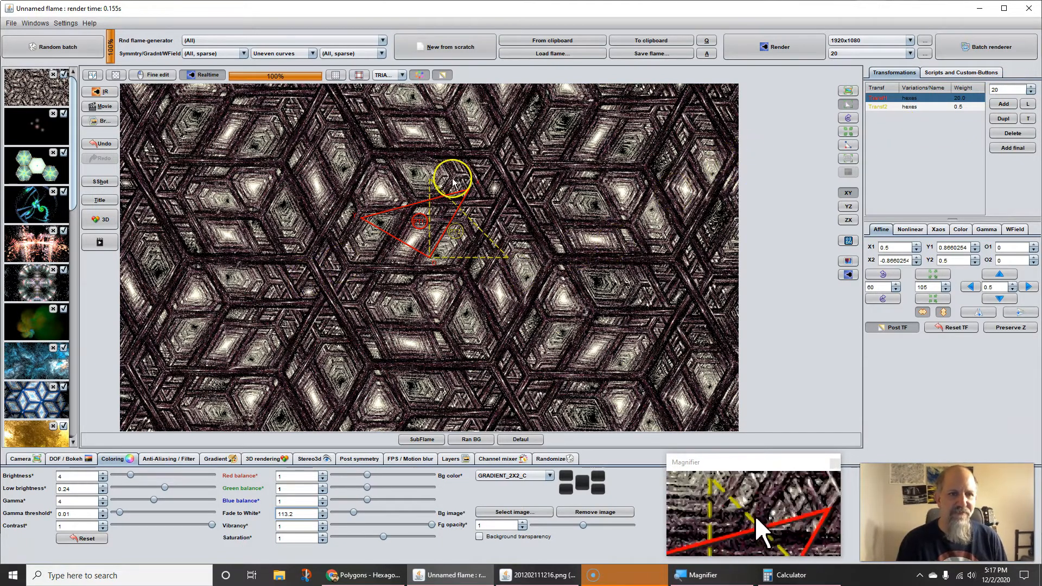
# Step: Leave post transform editing and move the first transform's triangle to an offset of about -0.619, -0.525
pyautogui.click(442, 74)
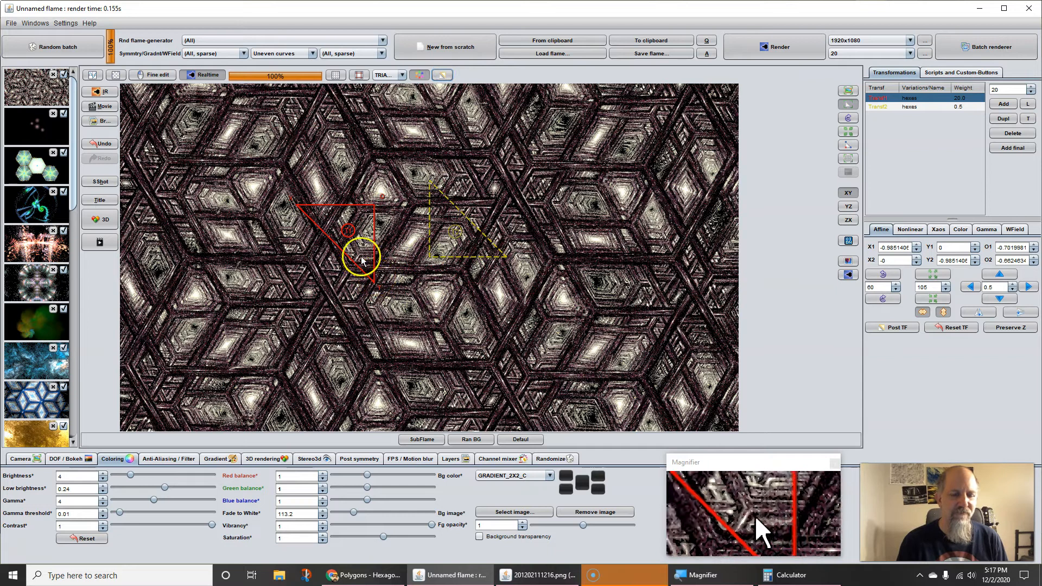
pyautogui.moveTo(361, 245)
pyautogui.mouseDown()
pyautogui.moveTo(375, 244)
pyautogui.moveTo(361, 244)
pyautogui.moveTo(366, 256)
pyautogui.mouseUp()
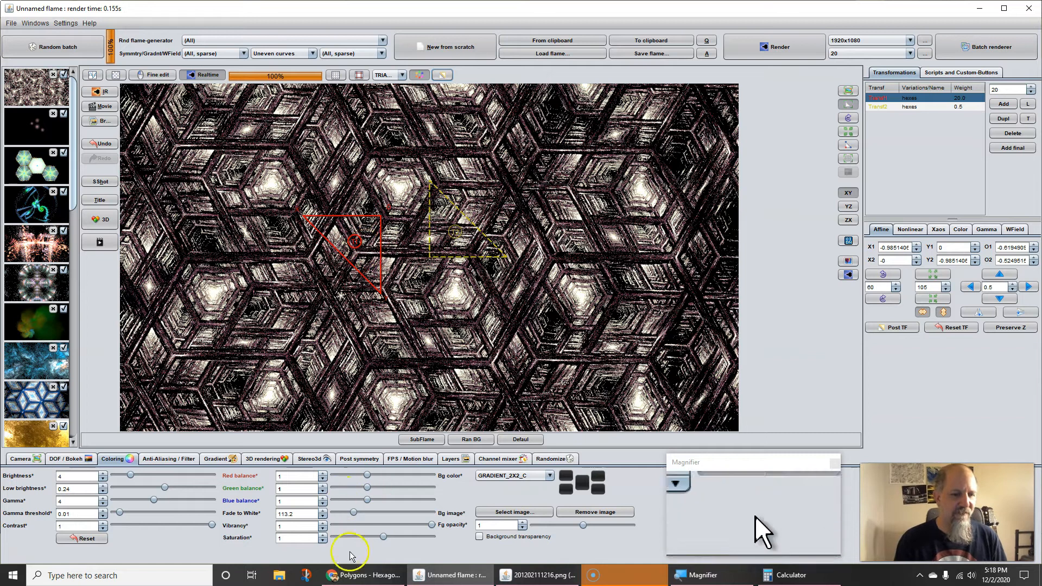
pyautogui.moveTo(364, 583)
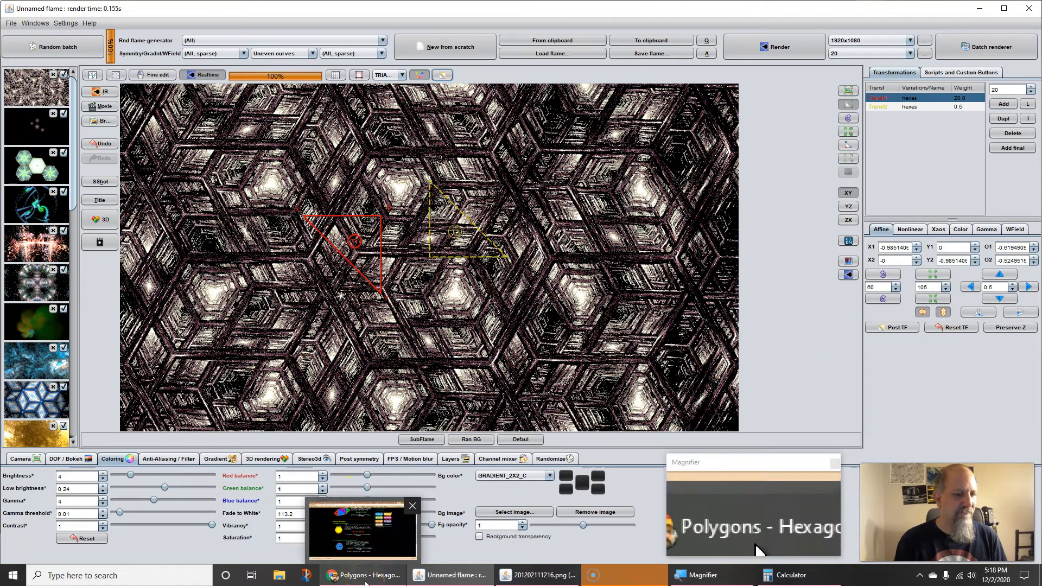